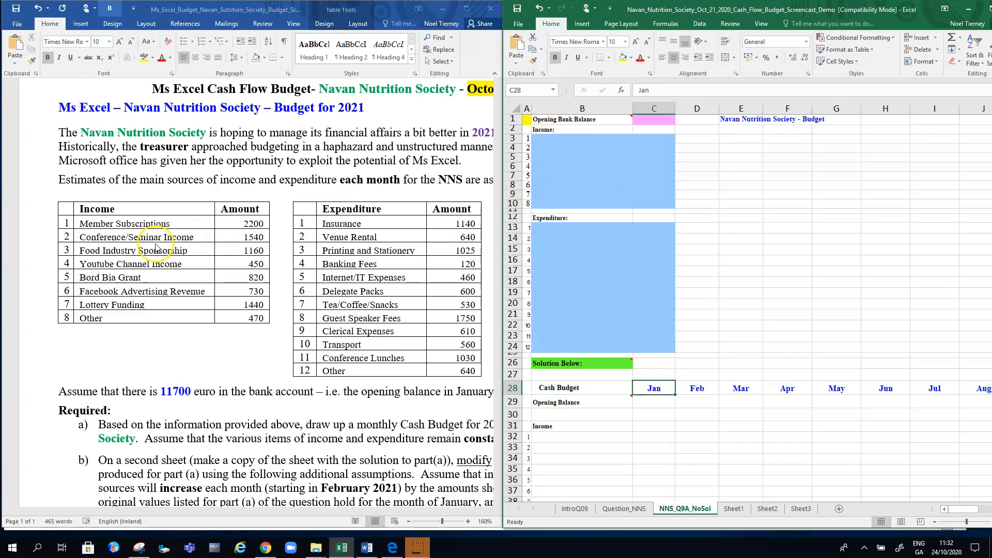
# Copy the eight income items and amounts from the Word income table into the budget sheet starting at B3
pyautogui.click(91, 227)
pyautogui.moveTo(91, 227)
pyautogui.mouseDown()
pyautogui.moveTo(261, 263)
pyautogui.moveTo(257, 318)
pyautogui.mouseUp()
pyautogui.hotkey('ctrl', 'c')
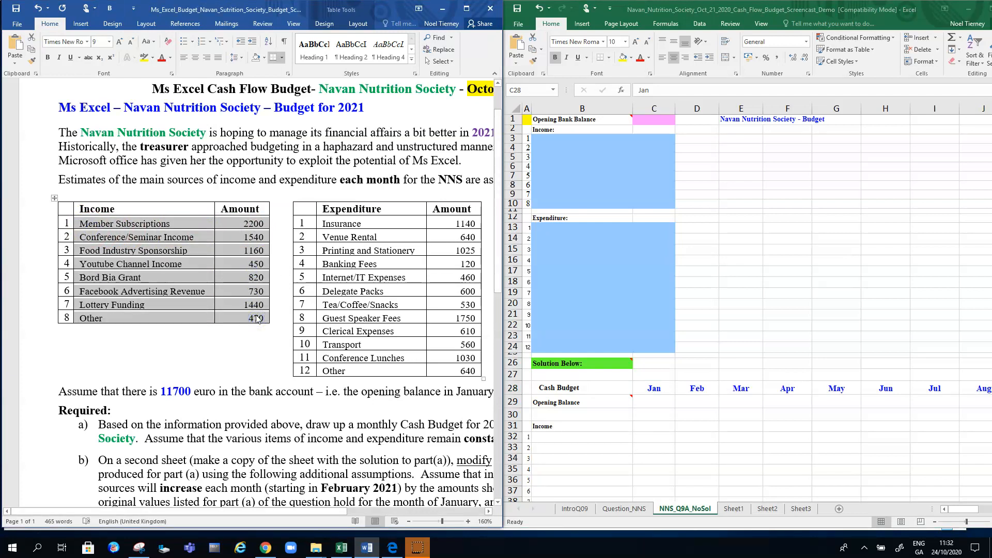
pyautogui.click(572, 140)
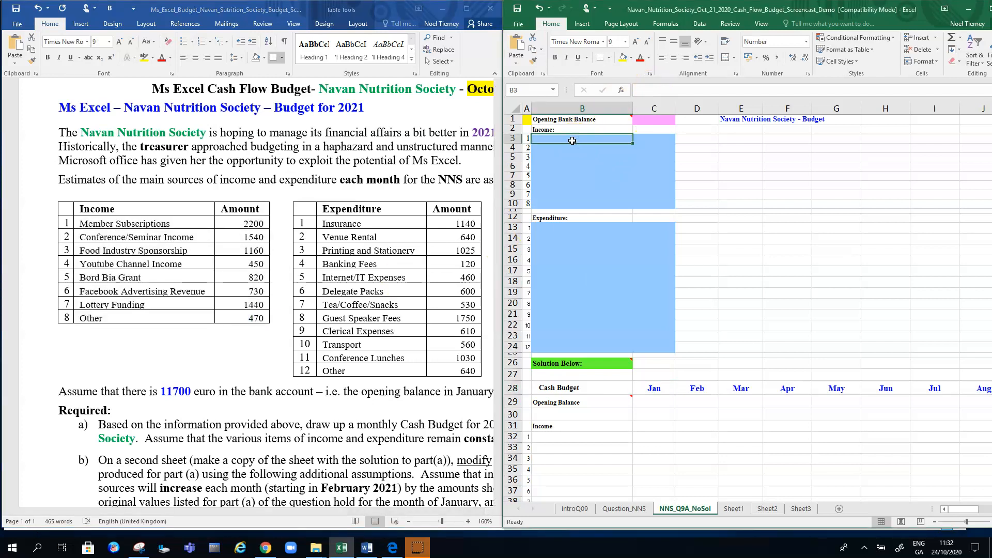
pyautogui.hotkey('ctrl', 'v')
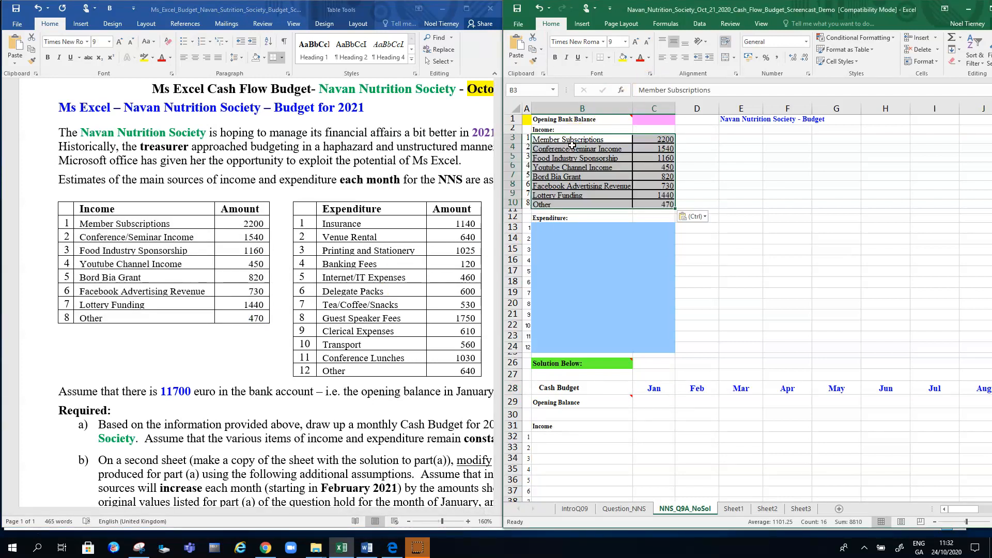
# Copy the twelve expenditure items and amounts from the Word expenditure table into the budget sheet starting at B13
pyautogui.click(319, 224)
pyautogui.moveTo(324, 224)
pyautogui.mouseDown()
pyautogui.moveTo(454, 333)
pyautogui.moveTo(455, 371)
pyautogui.mouseUp()
pyautogui.hotkey('ctrl', 'c')
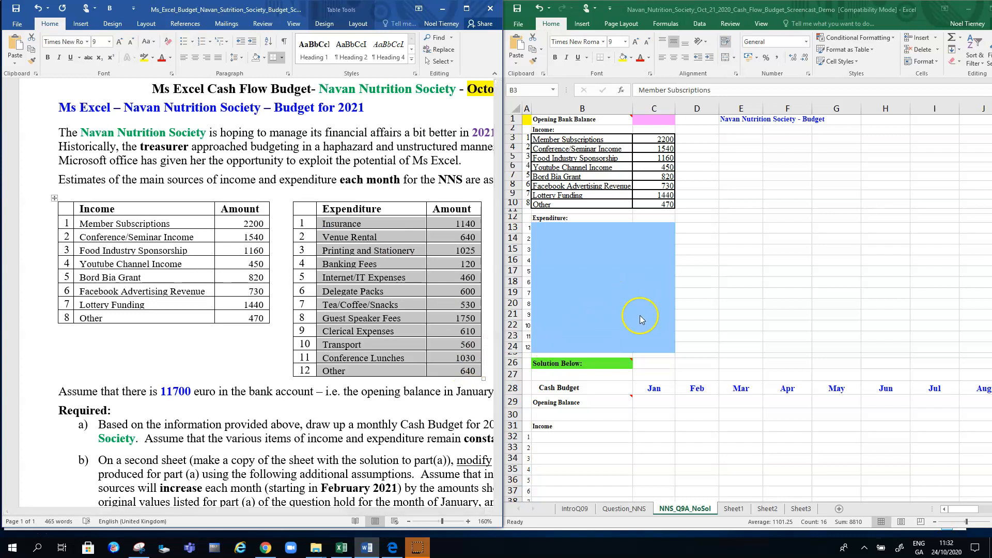
pyautogui.click(547, 228)
pyautogui.click(547, 229)
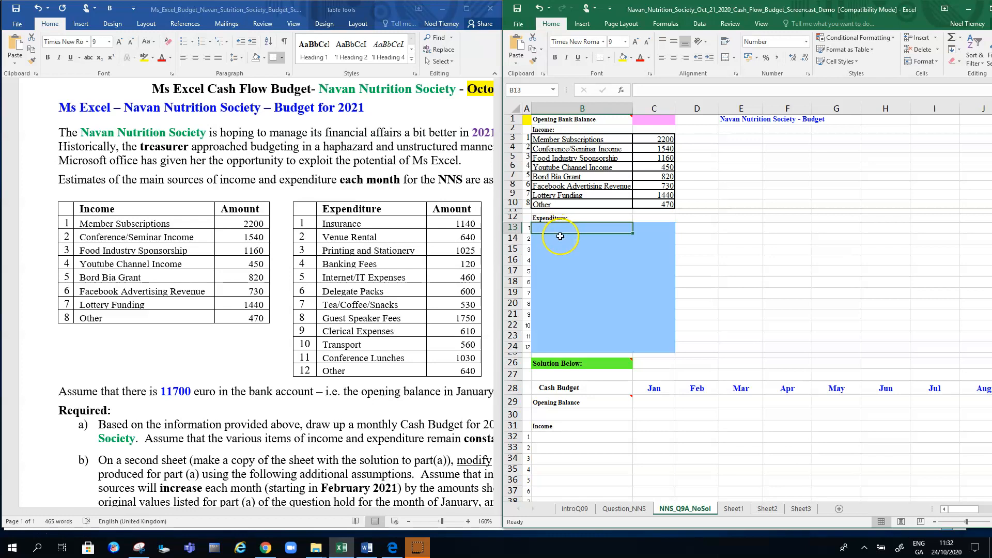
pyautogui.hotkey('ctrl', 'v')
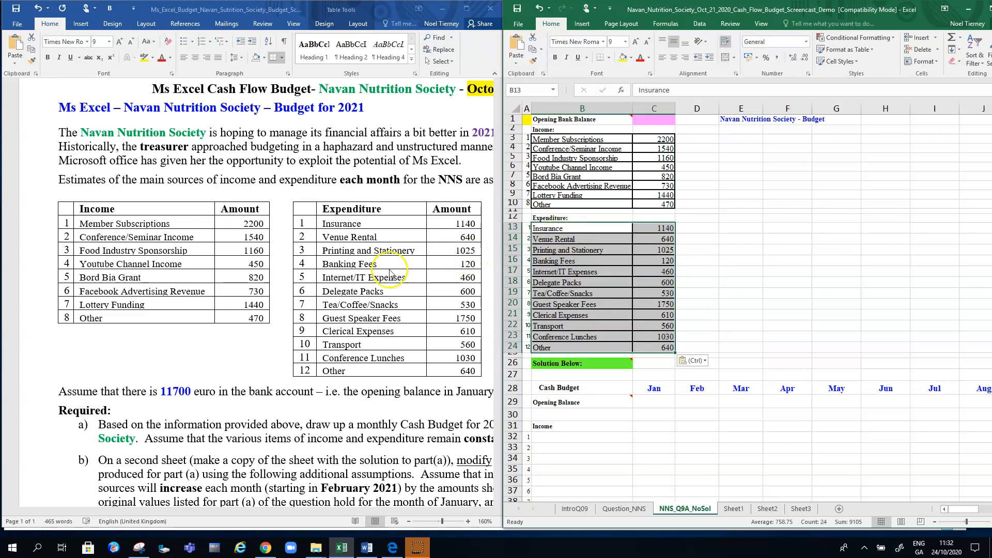
# Copy the 11700 bank balance from the Word text into the Opening Bank Balance cell C1
pyautogui.click(170, 391)
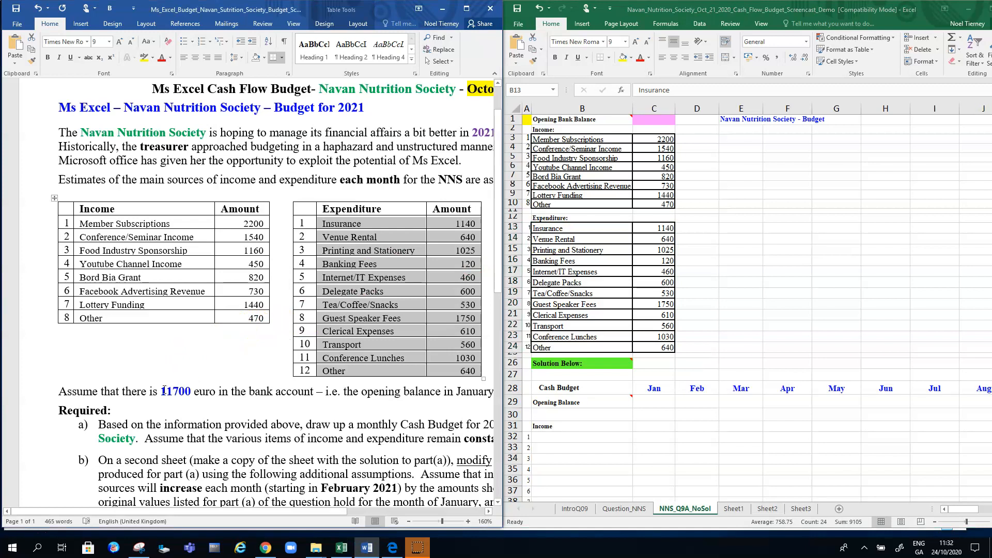
pyautogui.doubleClick(164, 391)
pyautogui.hotkey('ctrl', 'c')
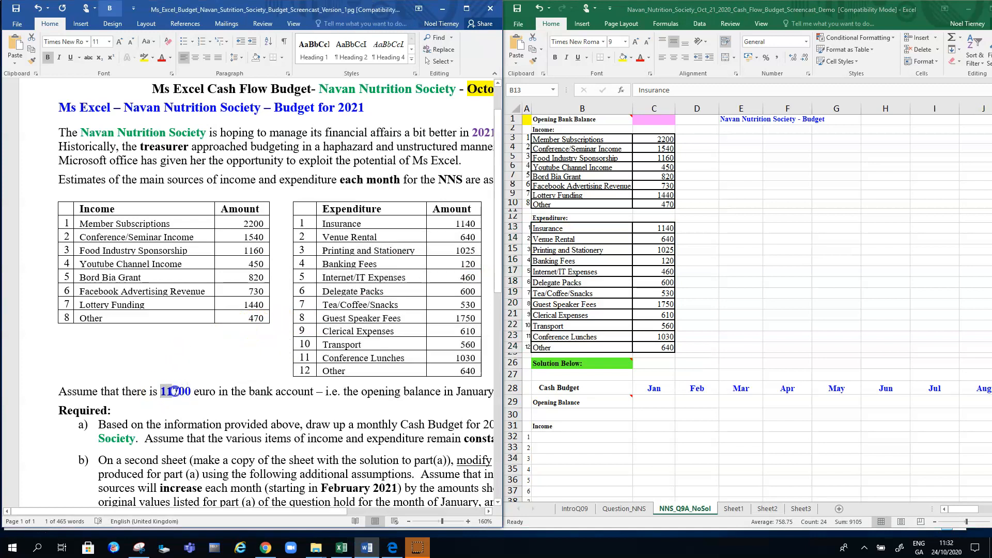
pyautogui.click(534, 339)
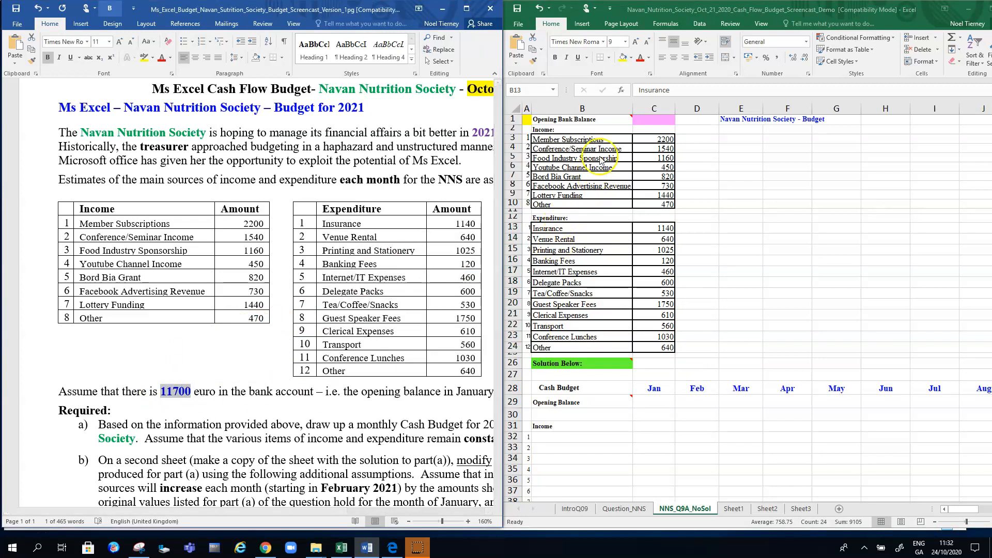
pyautogui.click(660, 122)
pyautogui.hotkey('ctrl', 'v')
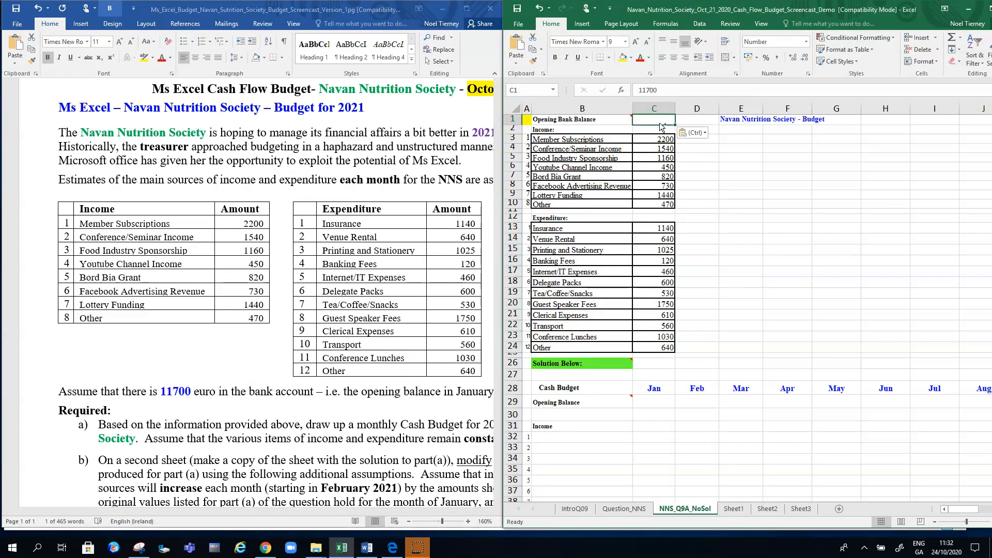
pyautogui.click(772, 227)
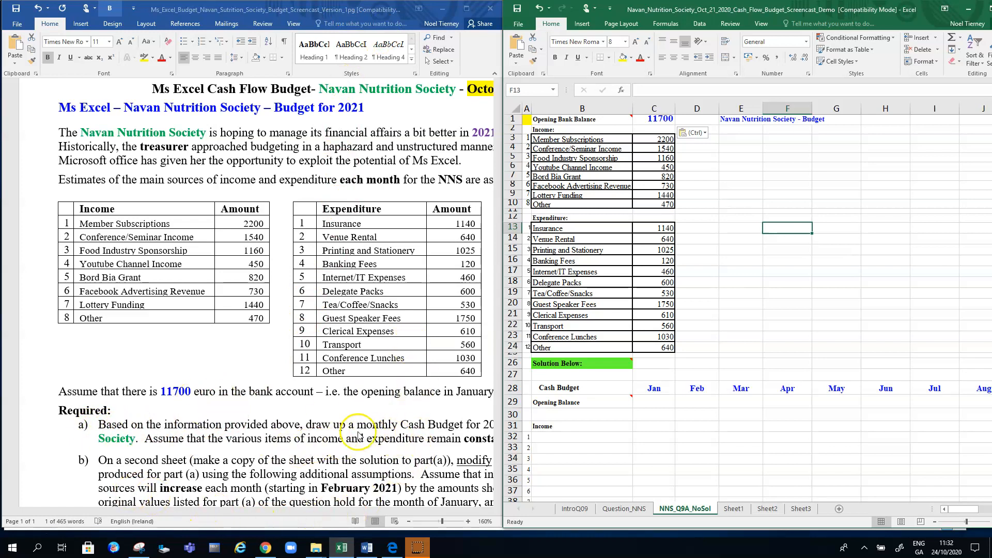
# Review requirement a) in the Word document and enlarge the budget workbook to fill the screen
pyautogui.click(439, 429)
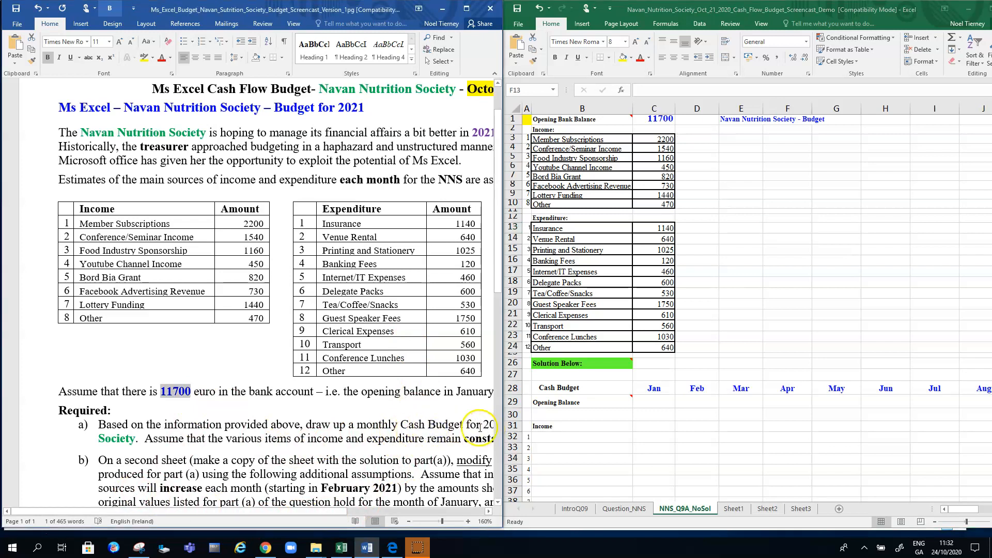
pyautogui.click(360, 409)
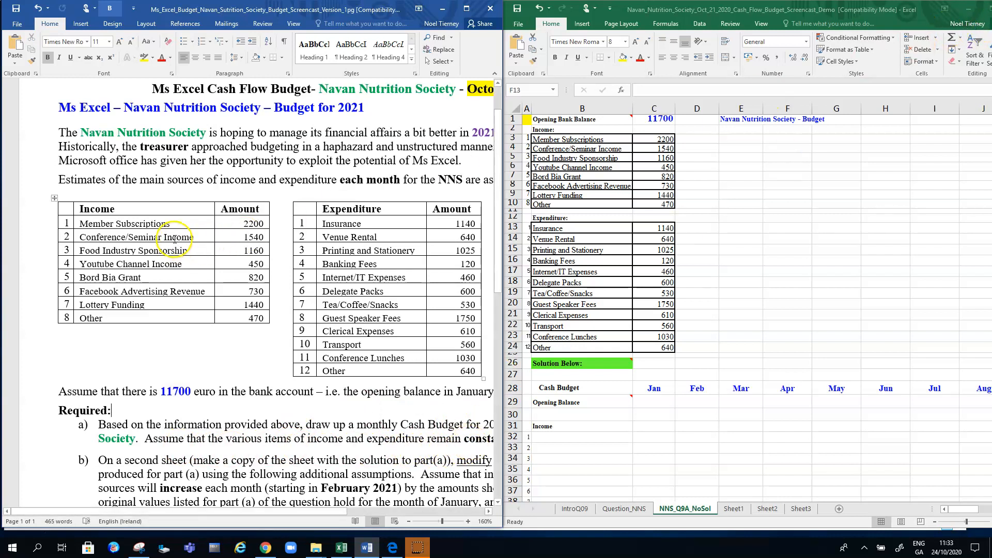
pyautogui.click(917, 12)
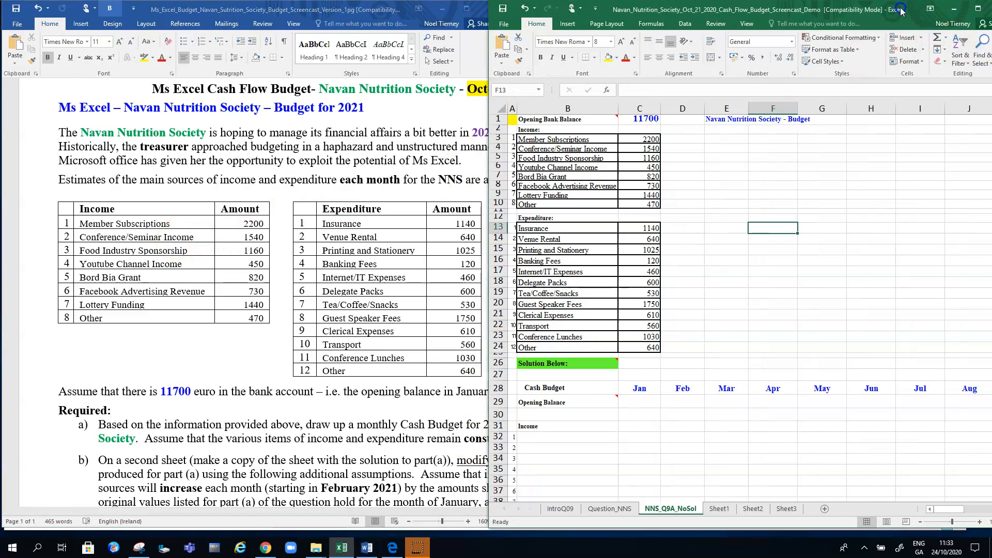
pyautogui.click(979, 10)
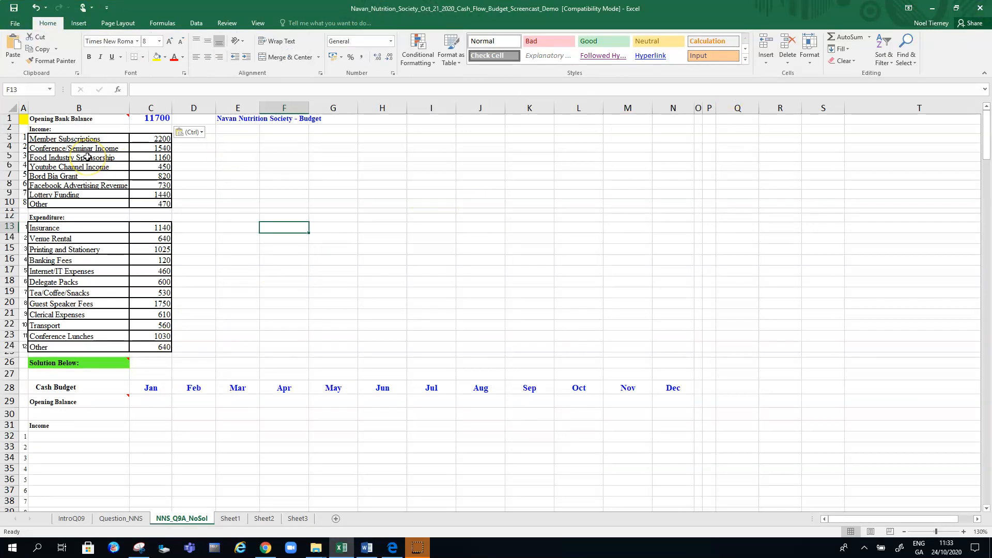
# Examine the income and expenditure figures in B3:C24 and the empty Cash Budget layout starting at row 28
pyautogui.moveTo(30, 138); pyautogui.dragTo(151, 348)
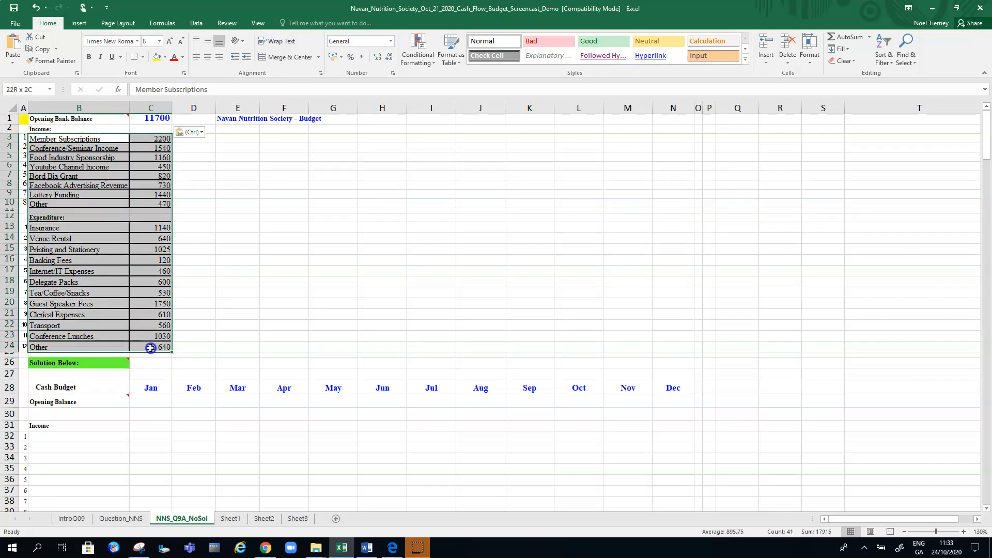
pyautogui.click(194, 260)
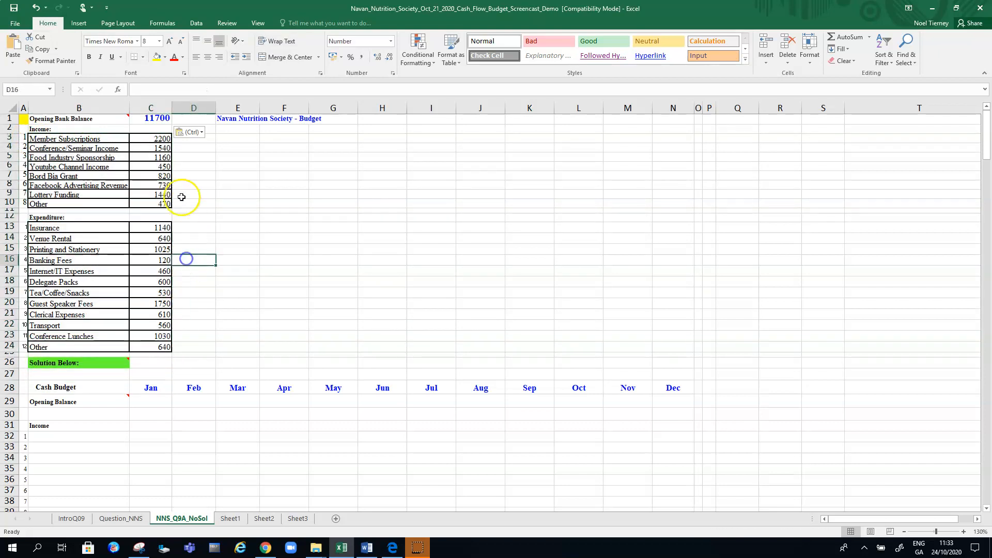
pyautogui.click(160, 139)
pyautogui.click(160, 174)
pyautogui.click(156, 271)
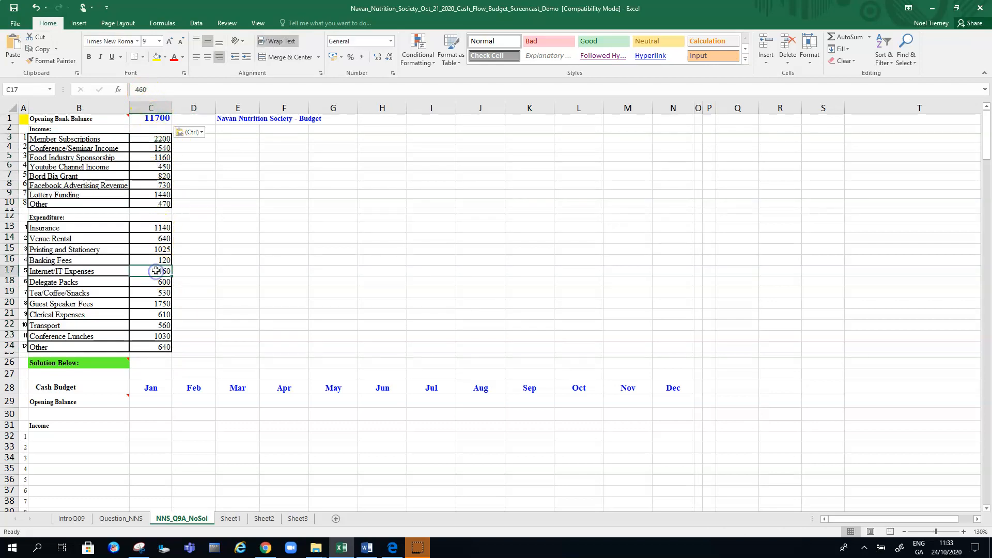
pyautogui.click(51, 389)
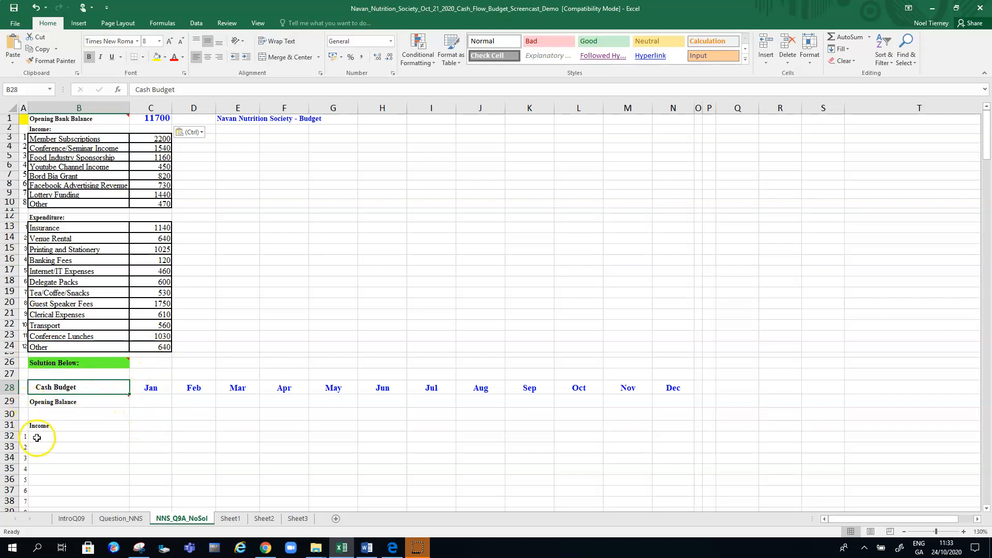
pyautogui.click(138, 425)
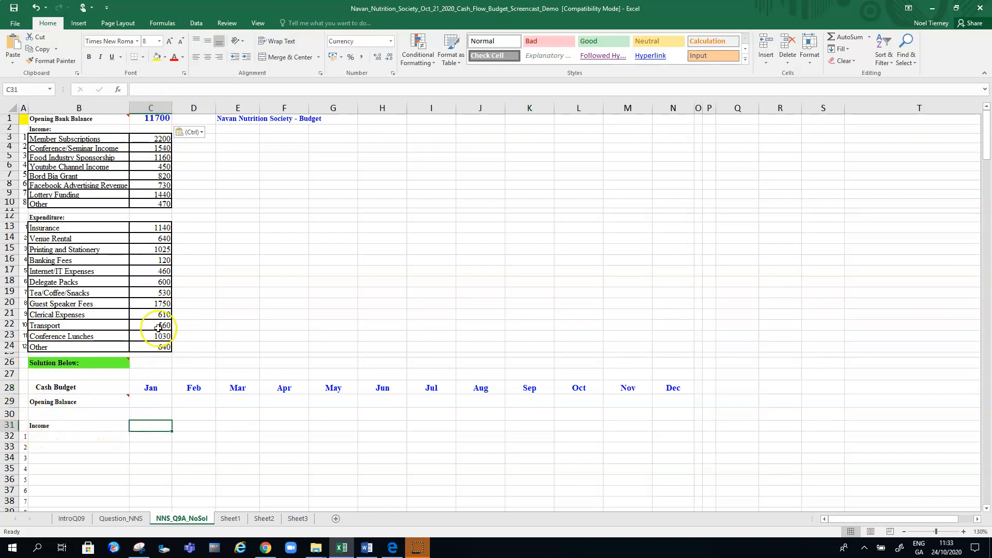
# Copy the opening bank balance from C1 as a plain value into January's Opening Balance cell C29
pyautogui.click(153, 109)
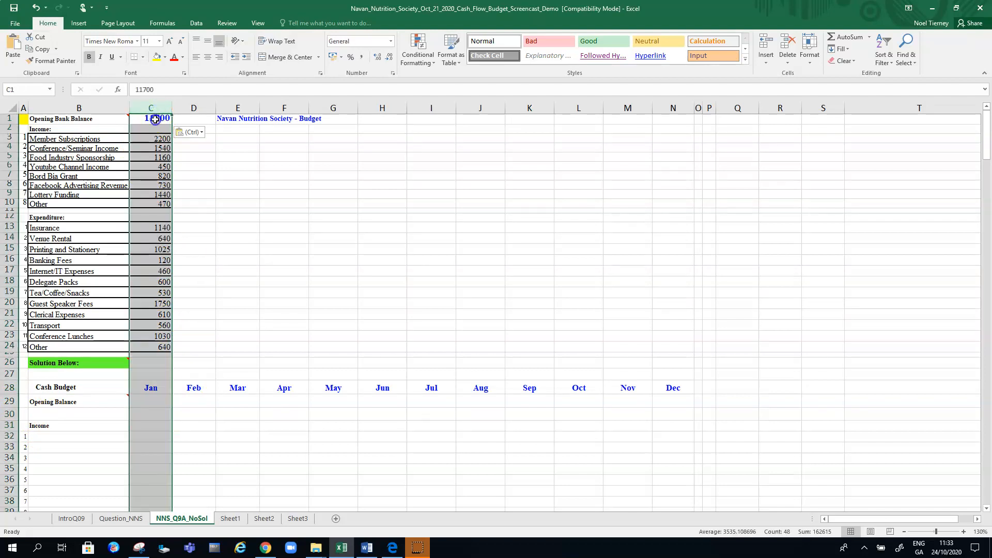
pyautogui.click(155, 118)
pyautogui.hotkey('ctrl', 'c')
pyautogui.click(152, 404)
pyautogui.hotkey('ctrl', 'v')
pyautogui.click(155, 447)
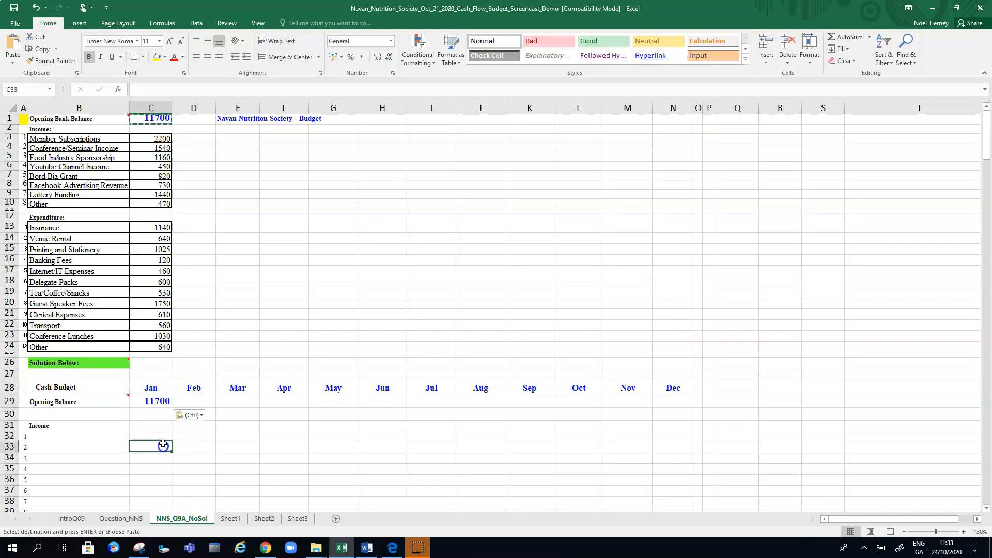
# Inspect the content of January's Opening Balance cell C29 and clear the pasted value
pyautogui.click(156, 401)
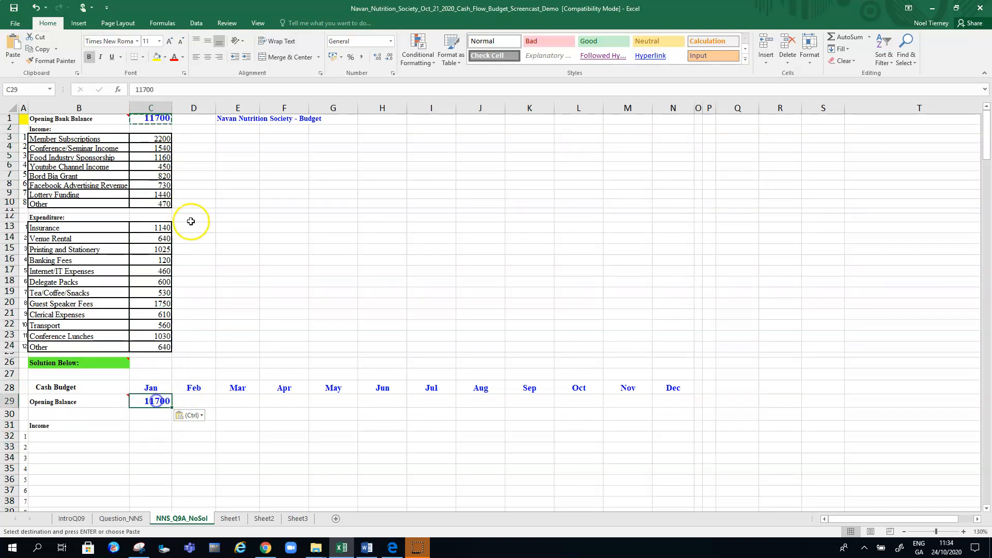
pyautogui.click(147, 89)
pyautogui.press('Escape')
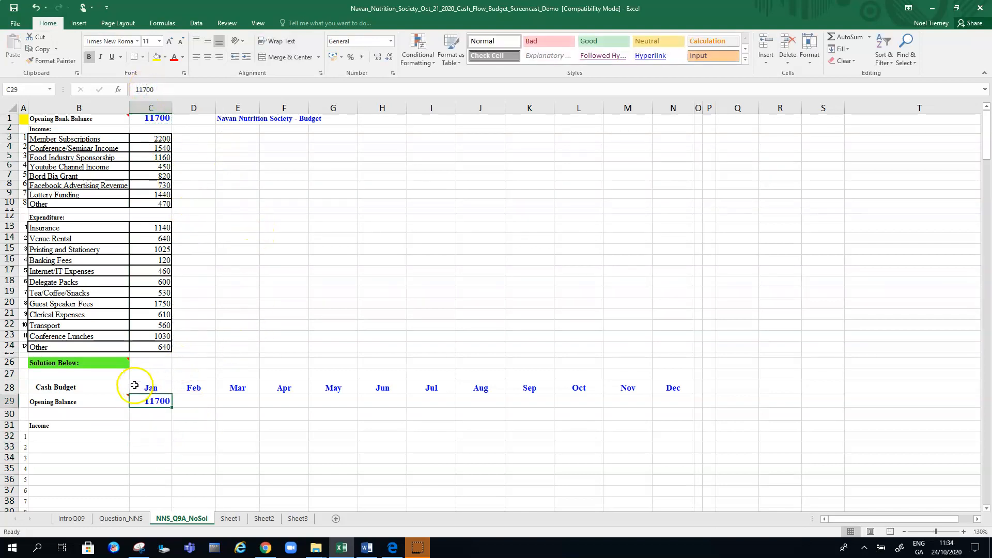
pyautogui.click(102, 391)
pyautogui.click(153, 402)
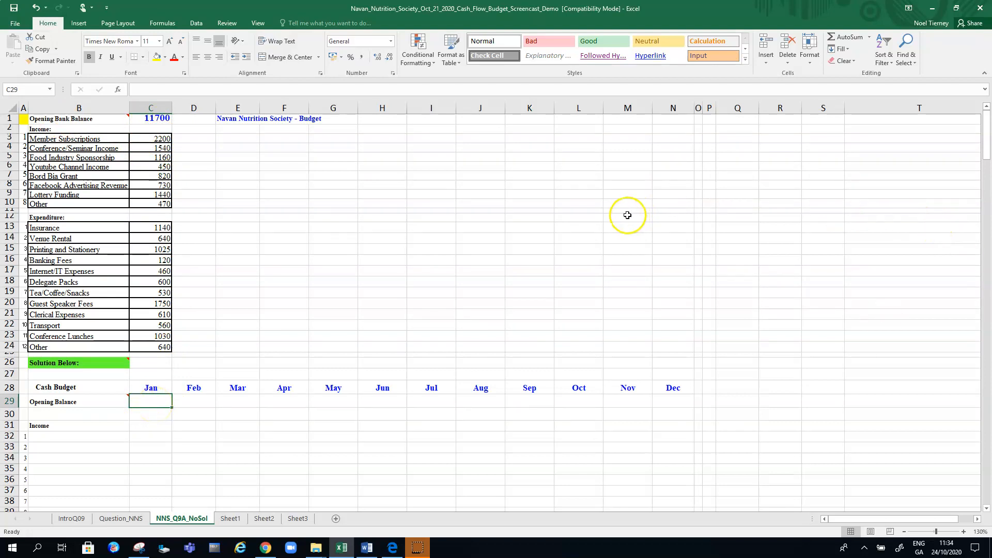
# Link the first income label of the Cash Budget in B32 to Member Subscriptions with the formula =B3
pyautogui.click(56, 436)
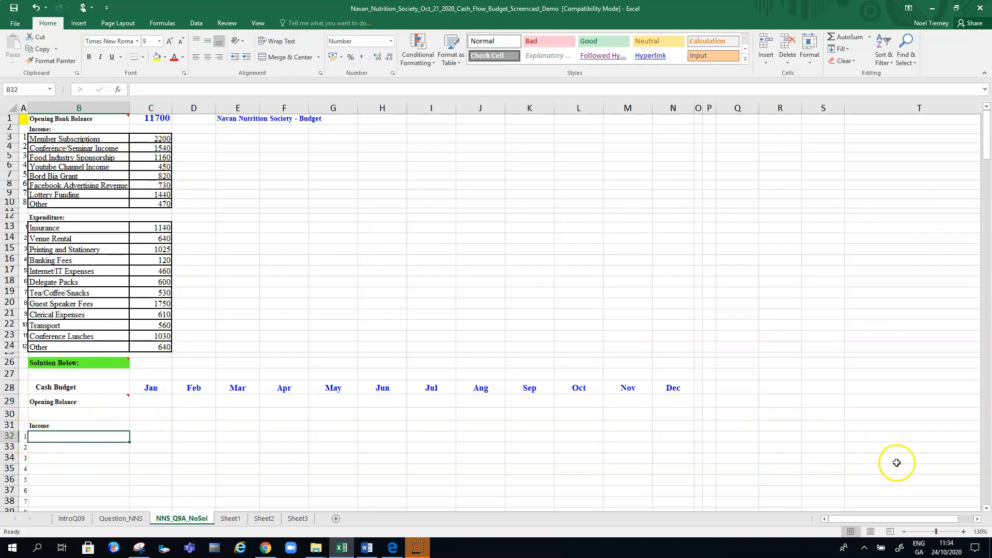
pyautogui.click(988, 509)
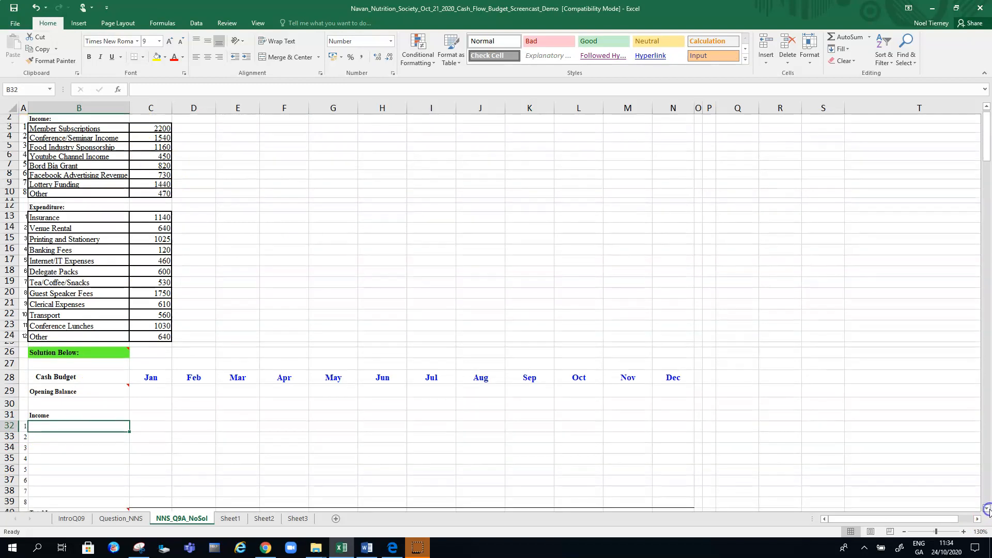
pyautogui.click(987, 509)
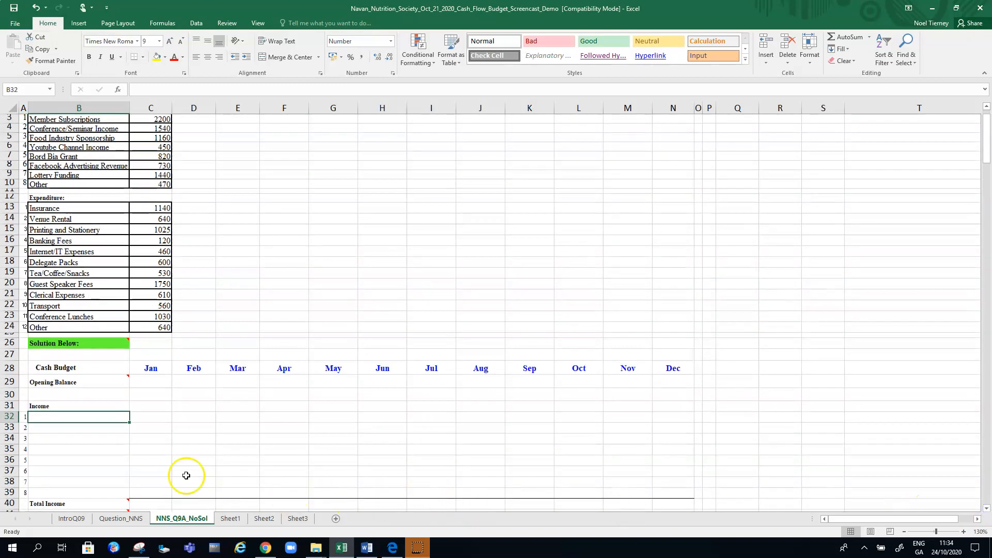
pyautogui.click(71, 417)
pyautogui.click(91, 118)
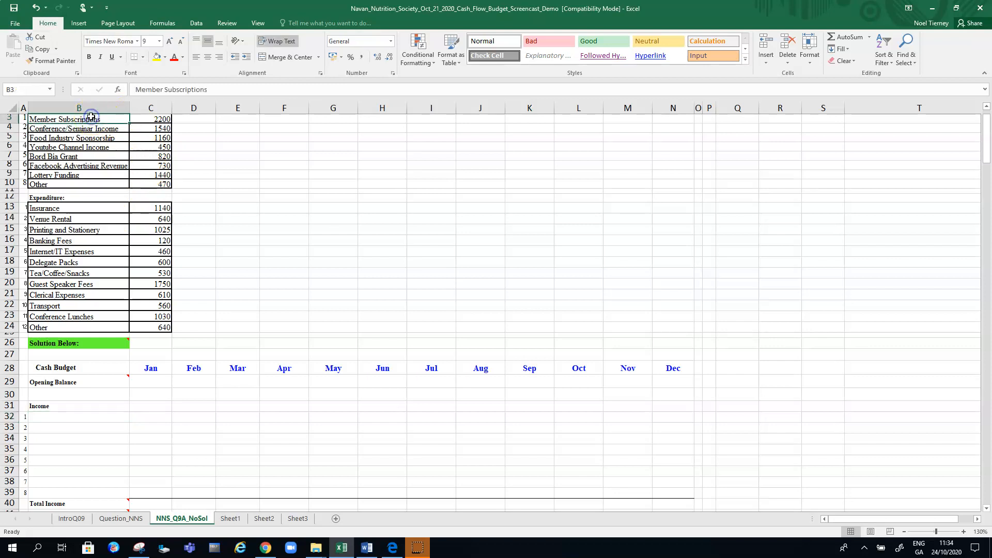
pyautogui.click(87, 418)
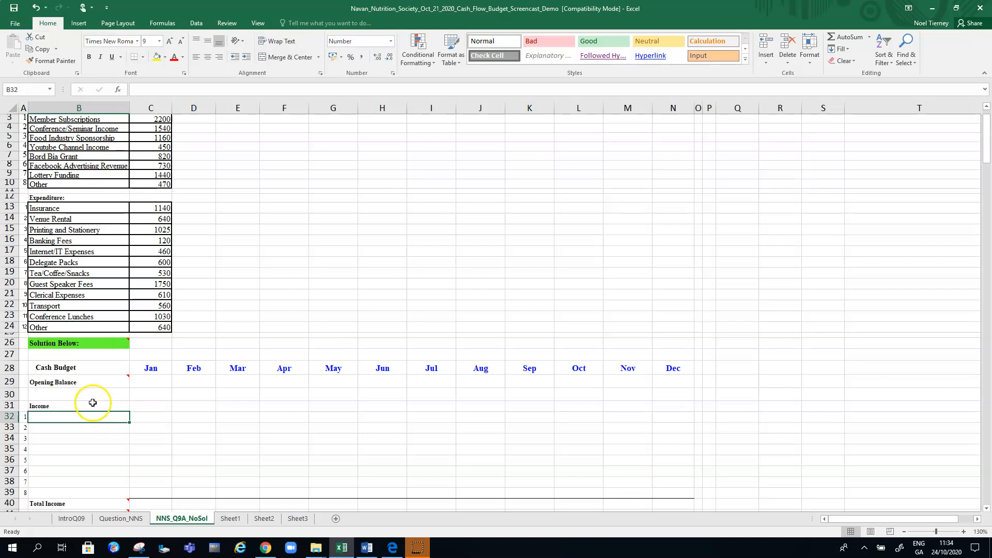
pyautogui.write('=')
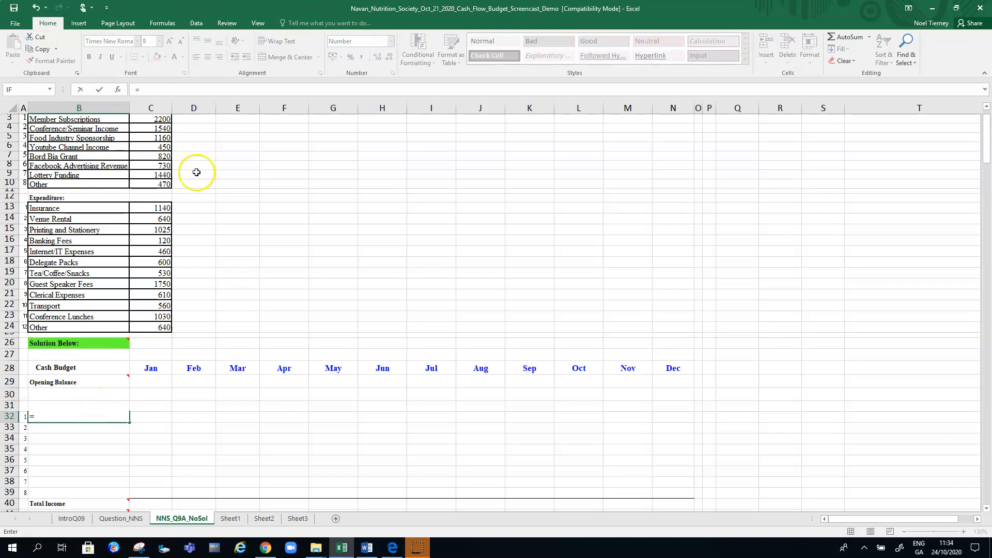
pyautogui.click(73, 120)
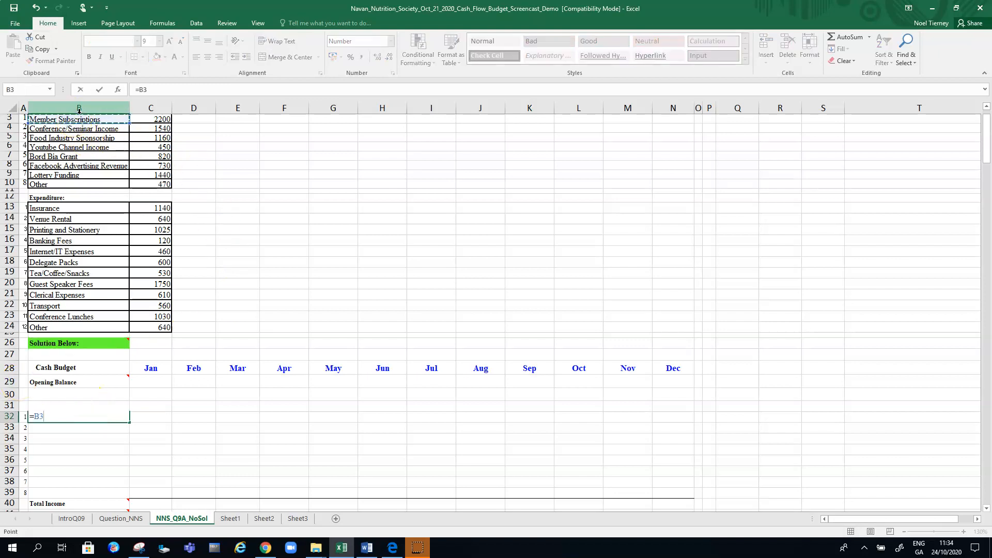
pyautogui.press('Return')
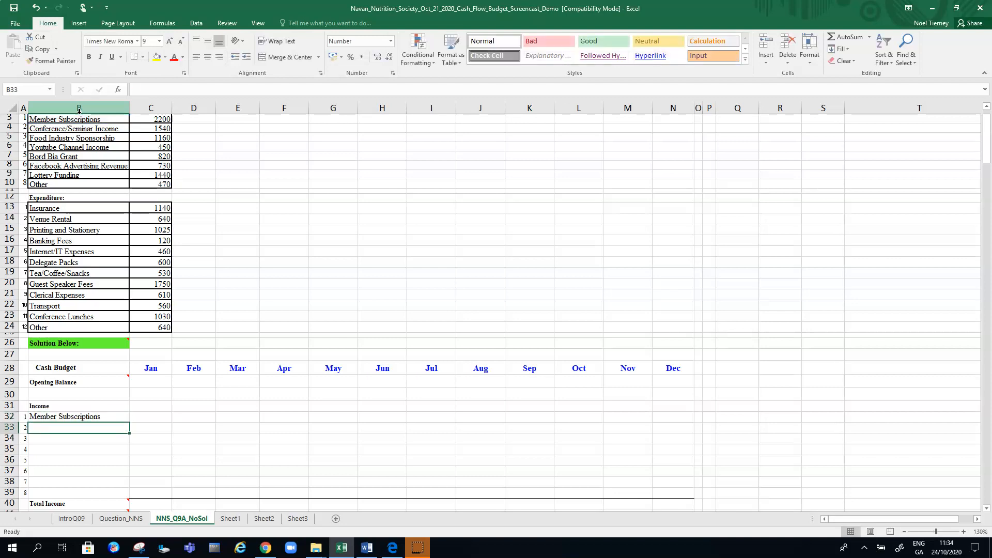
# Fill the label formula from B32 down to B39 and check the last item against B10
pyautogui.click(106, 415)
pyautogui.moveTo(130, 422); pyautogui.dragTo(121, 497)
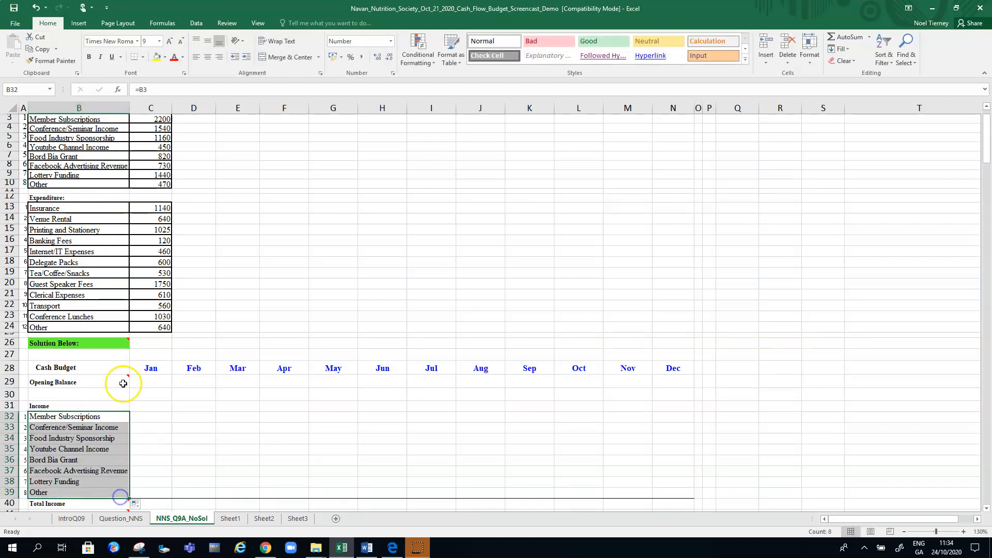
pyautogui.click(41, 185)
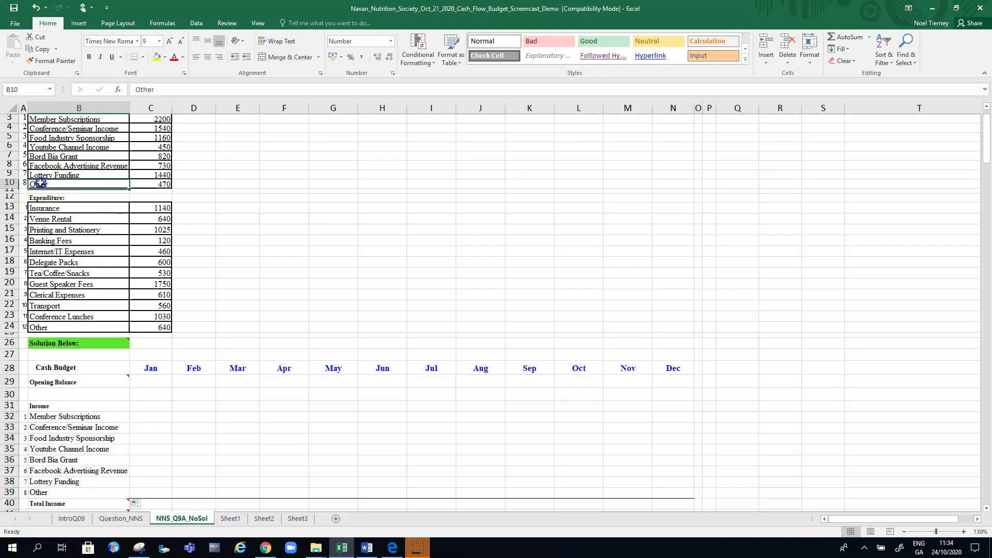
# Link the first expenditure label of the Cash Budget in B44 to Insurance with the formula =B13
pyautogui.click(46, 492)
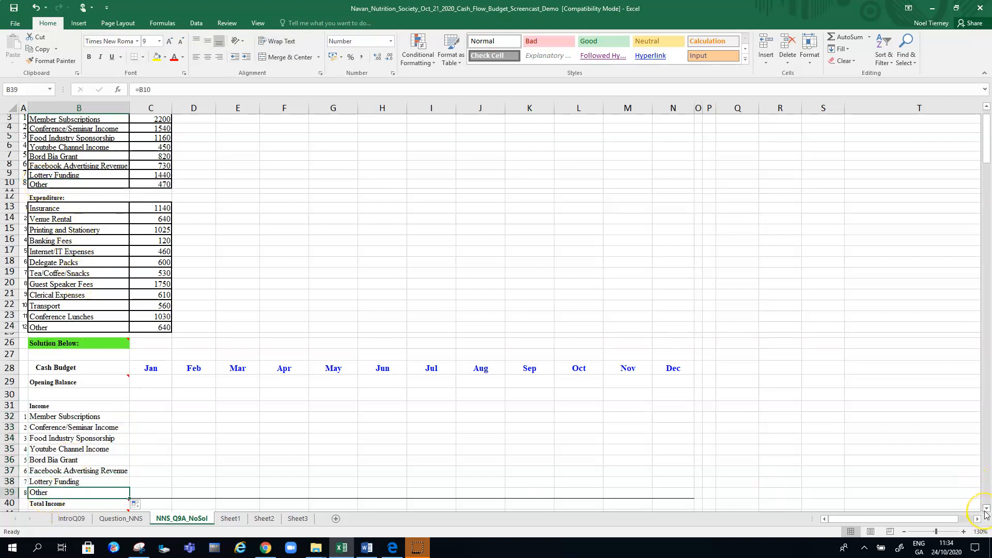
pyautogui.moveTo(985, 513); pyautogui.dragTo(984, 511)
pyautogui.click(61, 334)
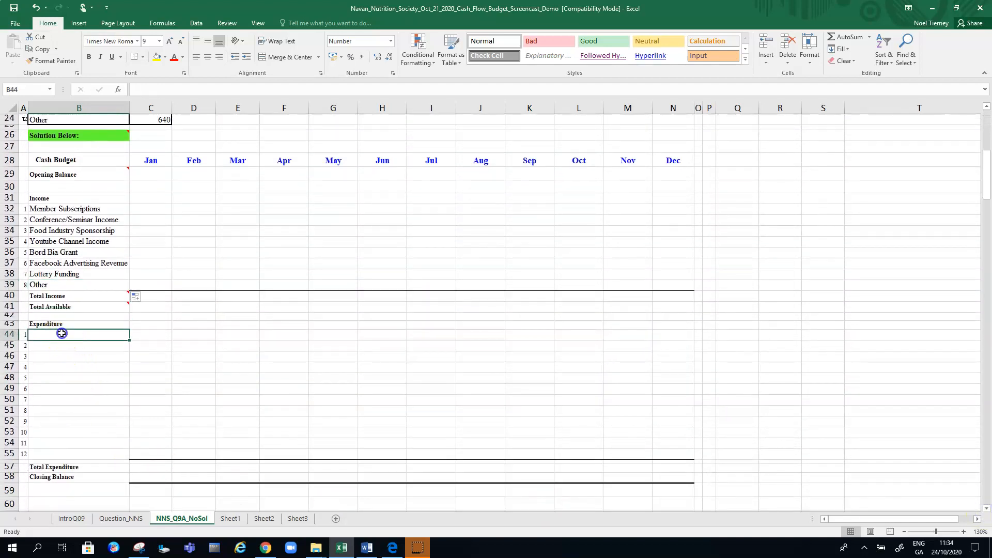
pyautogui.write('=')
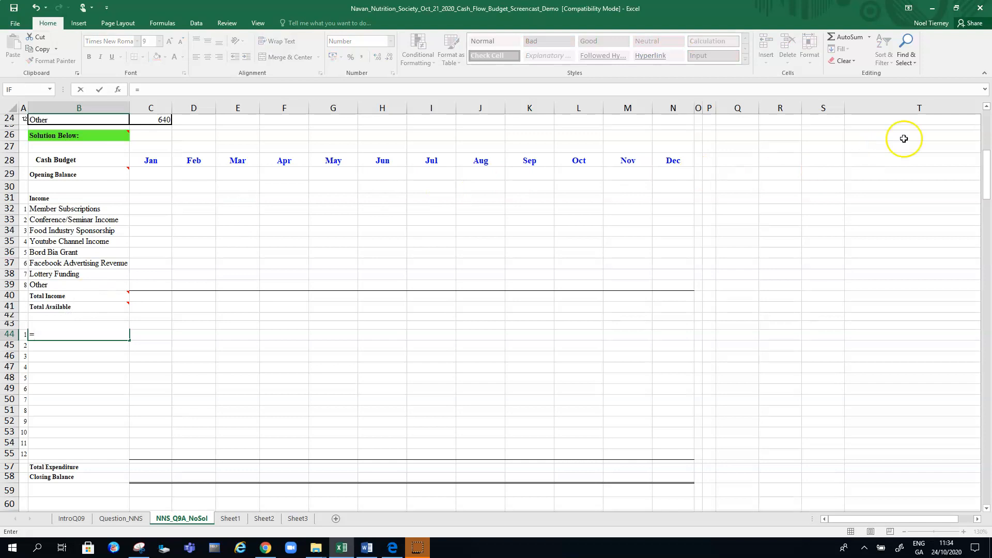
pyautogui.moveTo(985, 176); pyautogui.dragTo(980, 143)
pyautogui.click(88, 162)
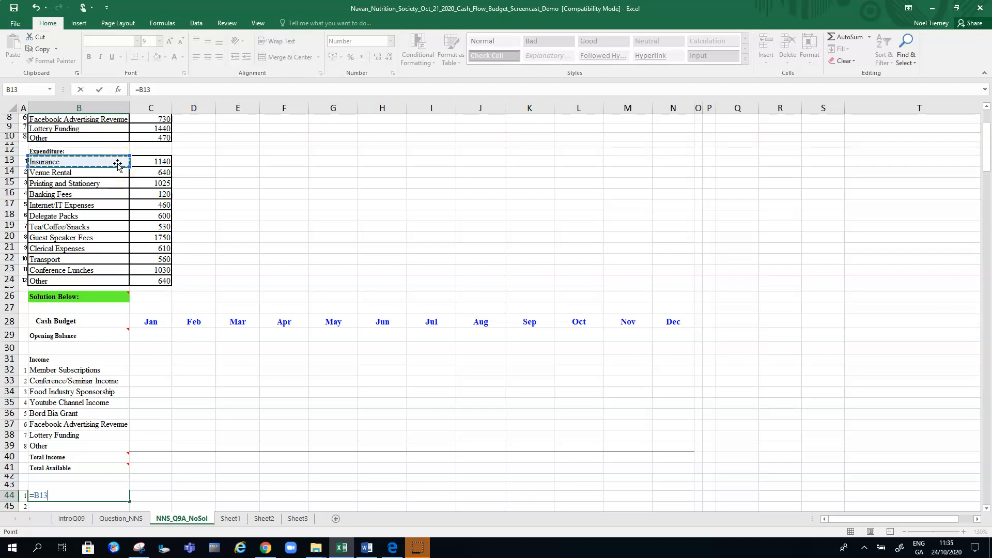
pyautogui.press('Return')
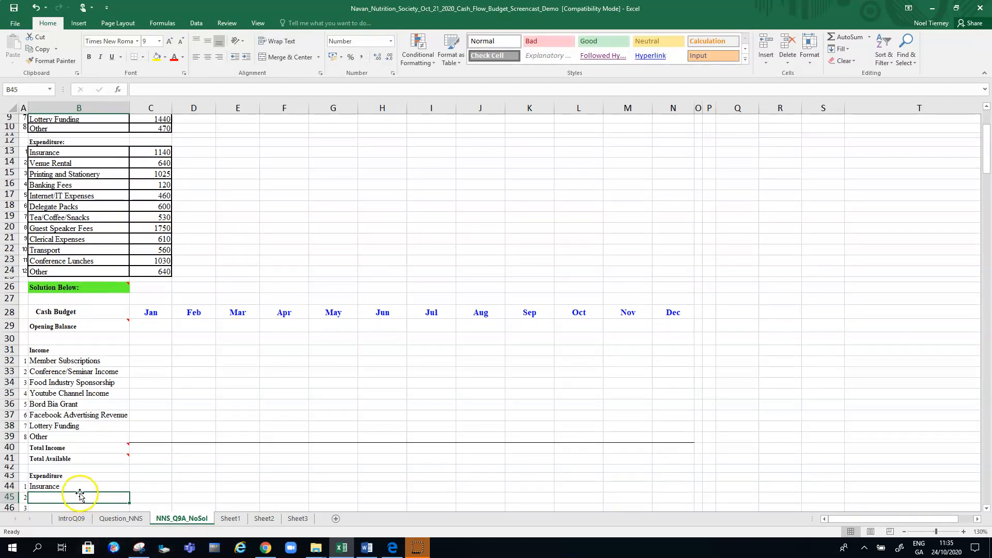
# Check the formula in B44 and fill it down through the twelve expenditure labels to B55
pyautogui.click(84, 487)
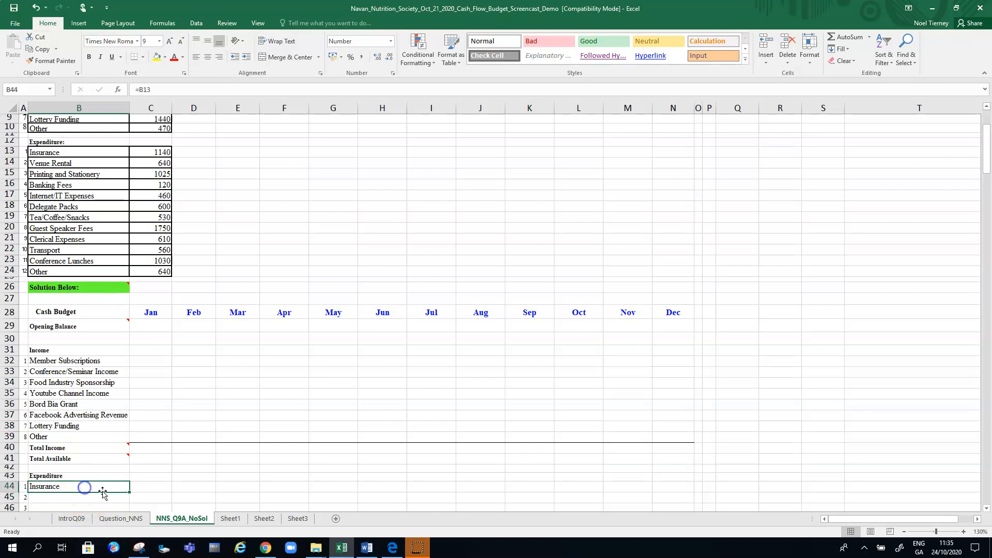
pyautogui.click(153, 90)
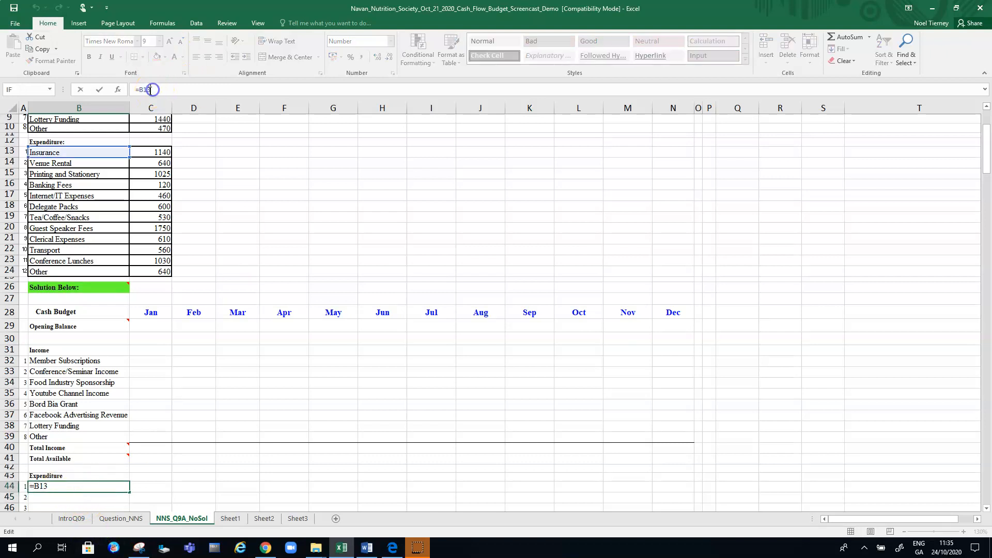
pyautogui.click(98, 484)
pyautogui.press('Return')
pyautogui.click(107, 485)
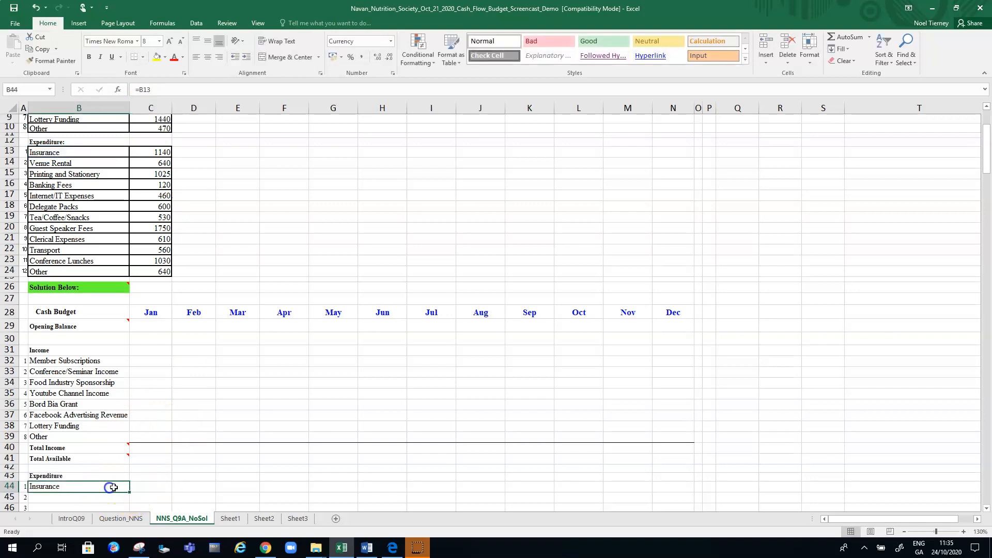
pyautogui.moveTo(129, 494)
pyautogui.mouseDown()
pyautogui.moveTo(133, 515)
pyautogui.moveTo(132, 493)
pyautogui.mouseUp()
# Link January's Opening Balance in C29 to the opening bank balance with the formula =C1 and check the cell
pyautogui.moveTo(986, 188); pyautogui.dragTo(989, 135)
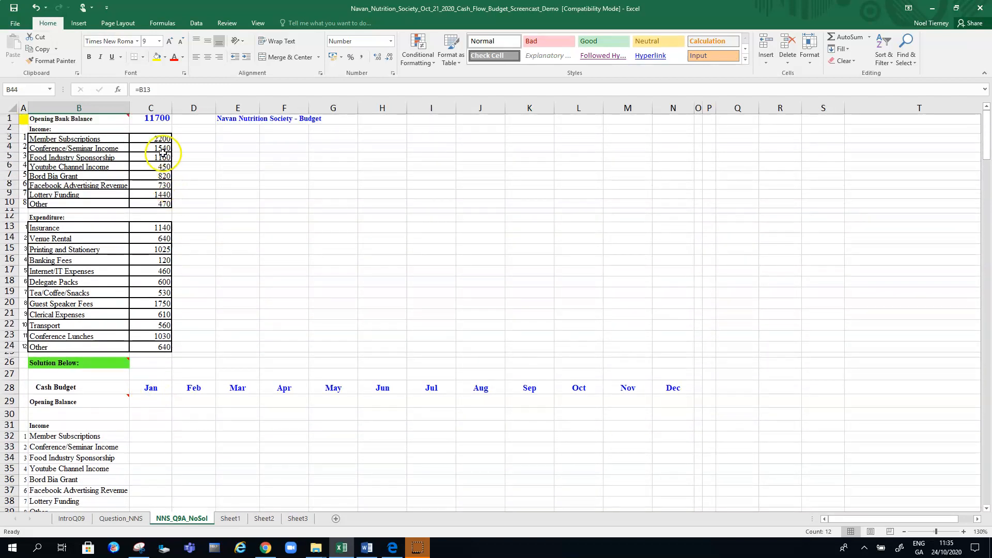
pyautogui.click(149, 118)
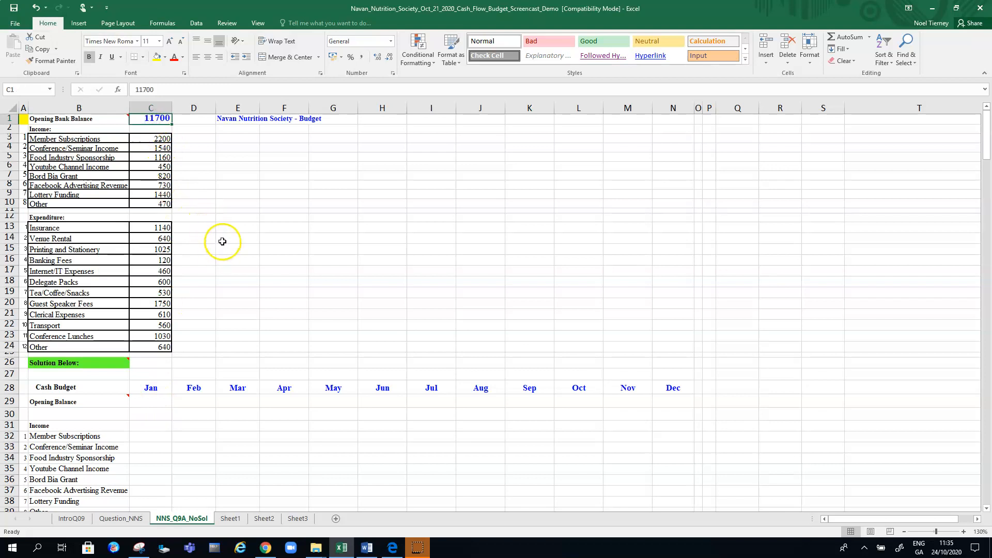
pyautogui.click(157, 400)
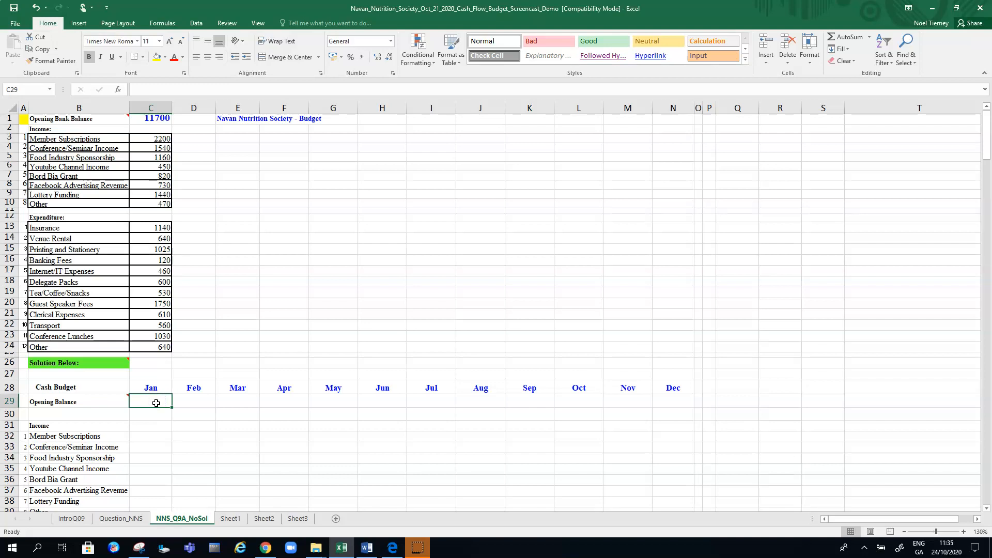
pyautogui.write('=')
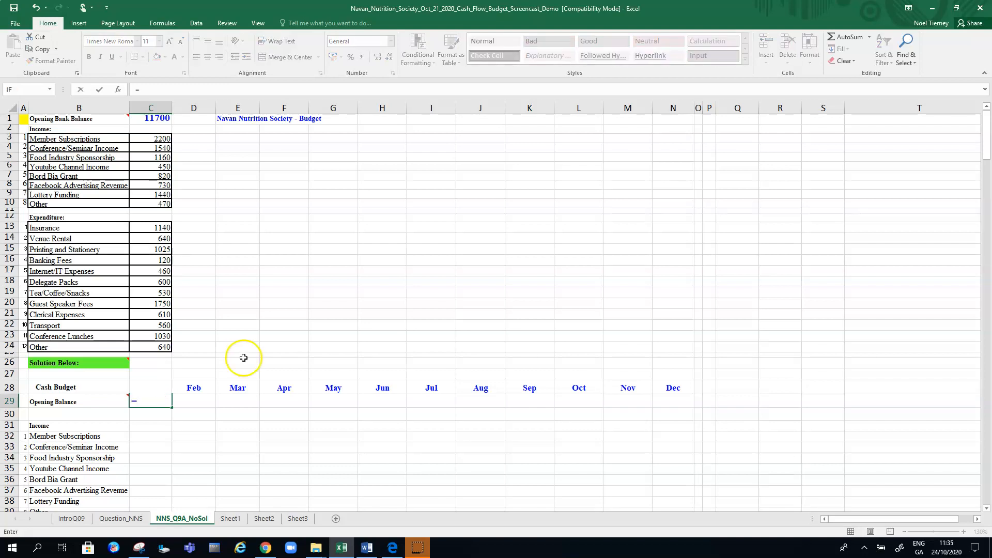
pyautogui.click(159, 118)
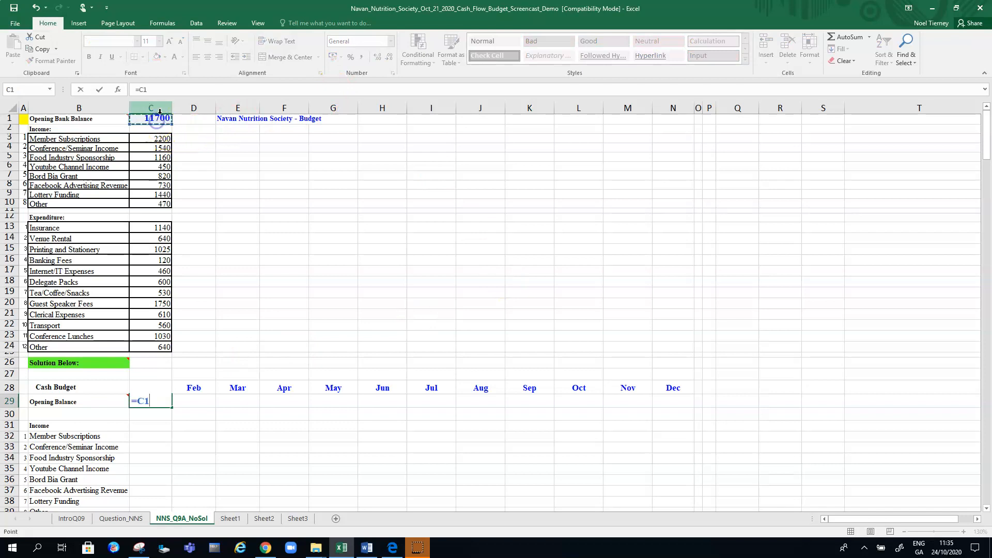
pyautogui.press('Return')
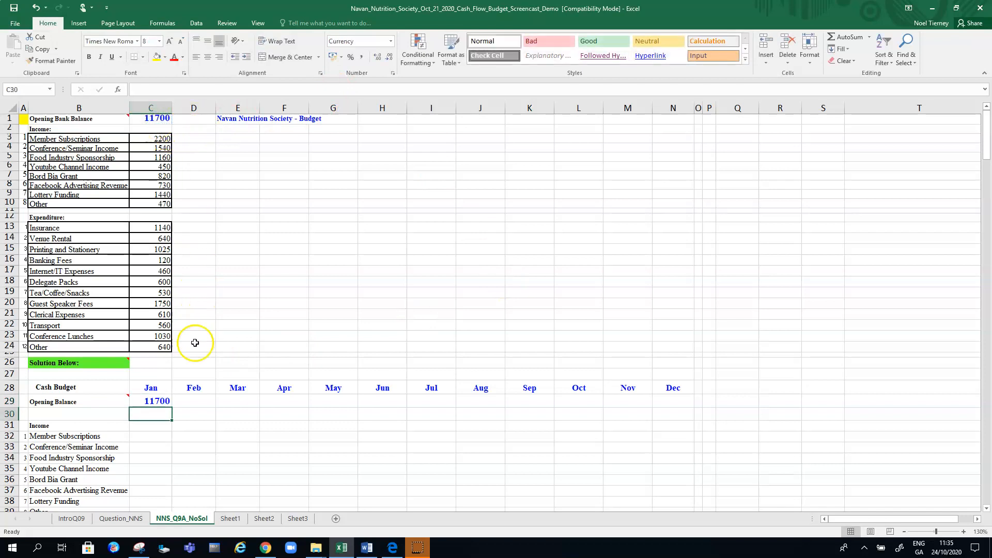
pyautogui.click(156, 402)
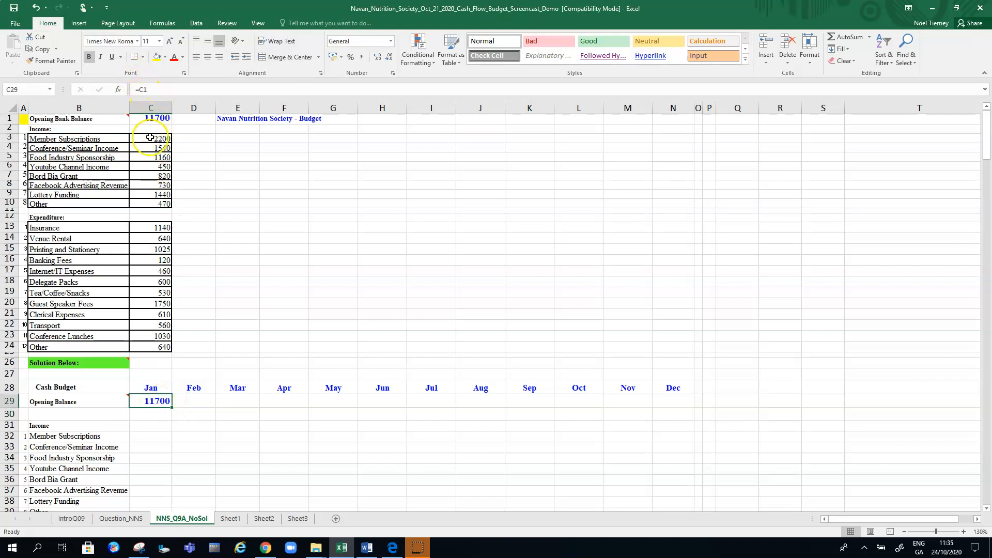
# Link January's Member Subscriptions in C32 to the source income amount with the formula =C3
pyautogui.click(983, 510)
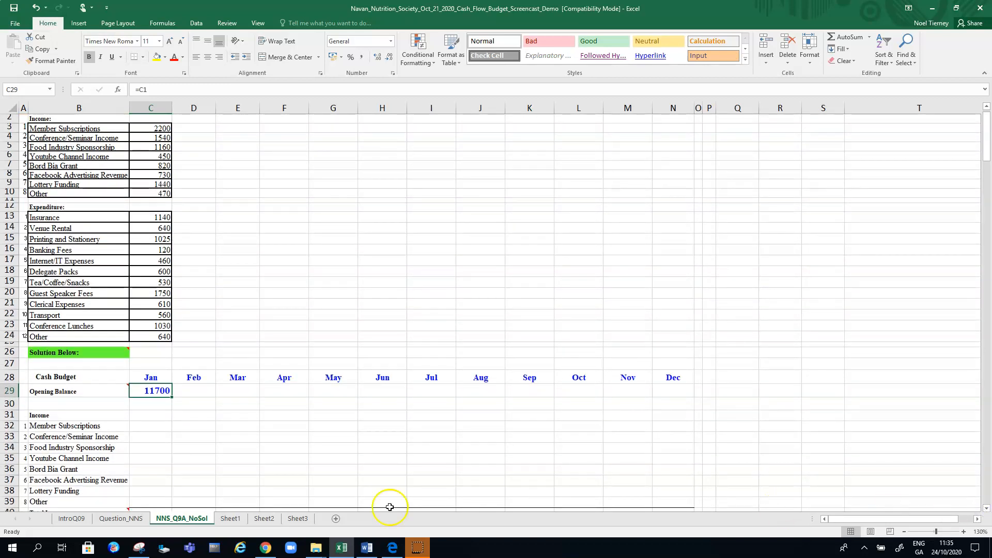
pyautogui.click(155, 130)
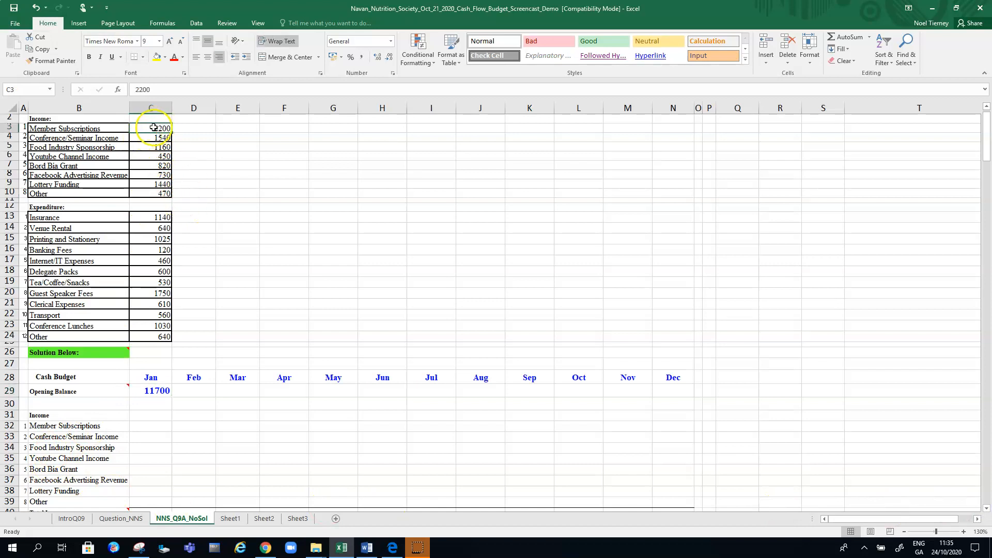
pyautogui.click(156, 426)
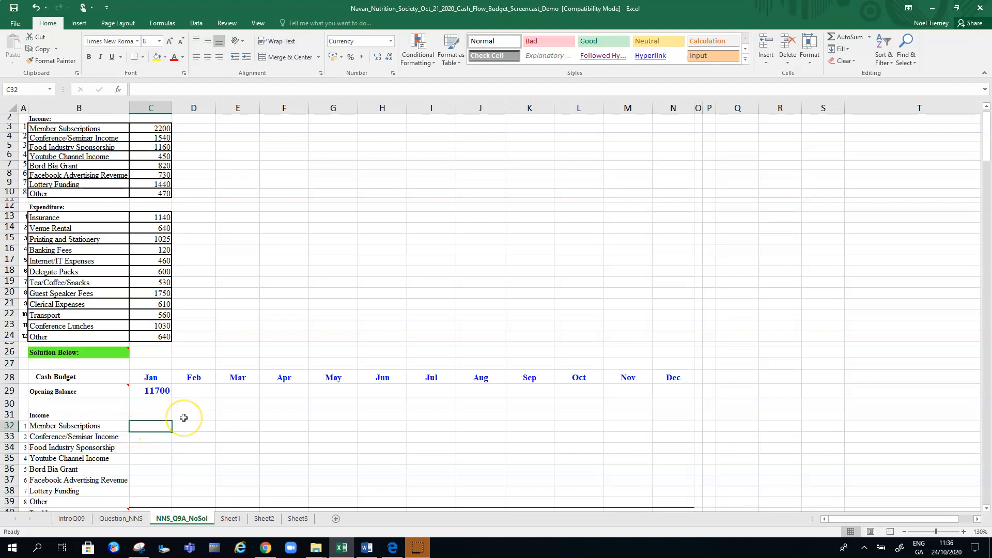
pyautogui.write('=')
pyautogui.click(150, 128)
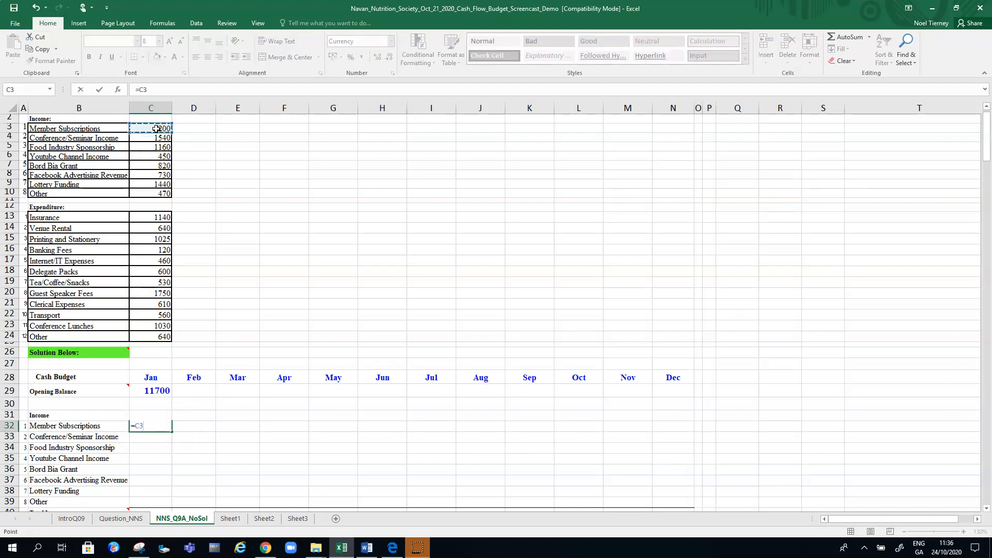
pyautogui.press('Return')
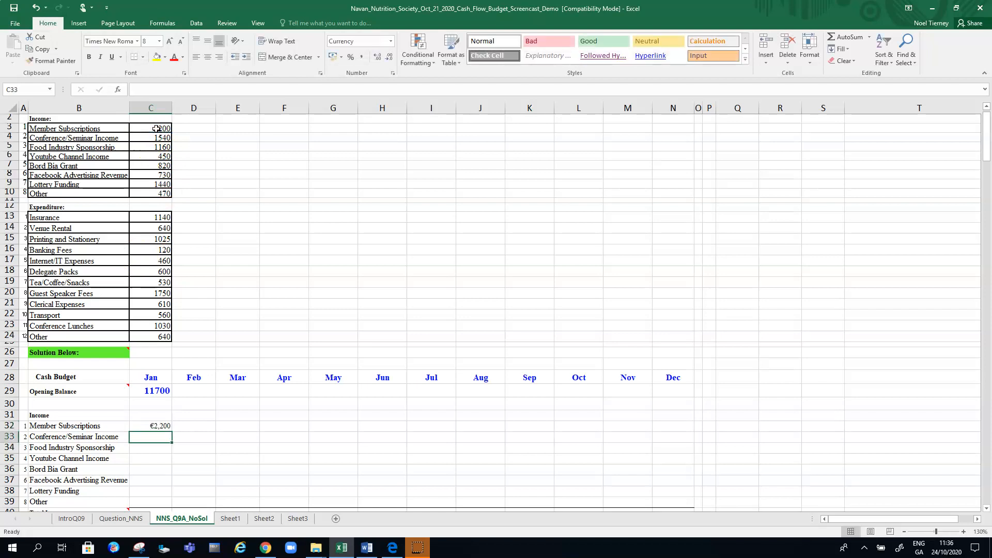
pyautogui.click(154, 427)
# Fill the formula in C32 down to C39 and extend the January income block across to December in column N
pyautogui.click(984, 508)
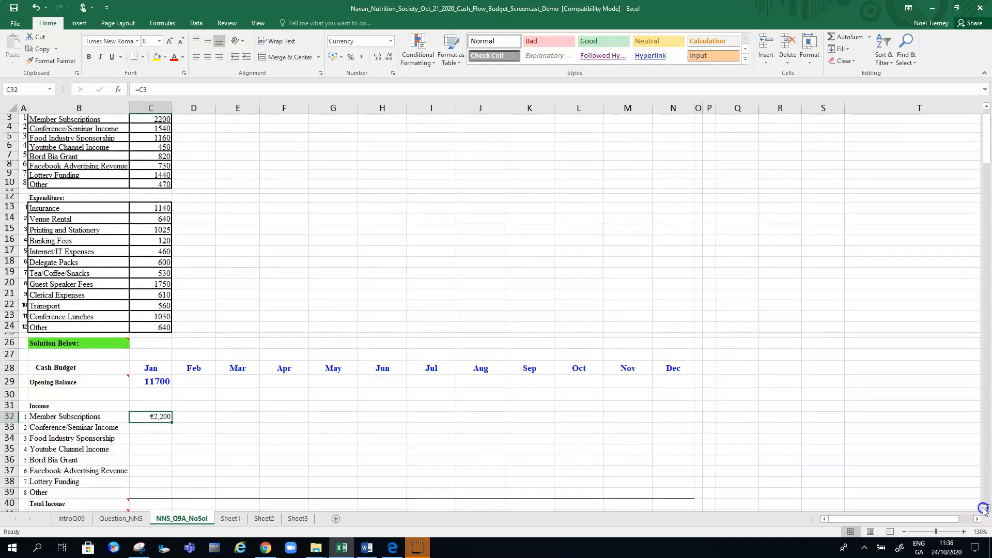
pyautogui.click(985, 509)
pyautogui.click(162, 379)
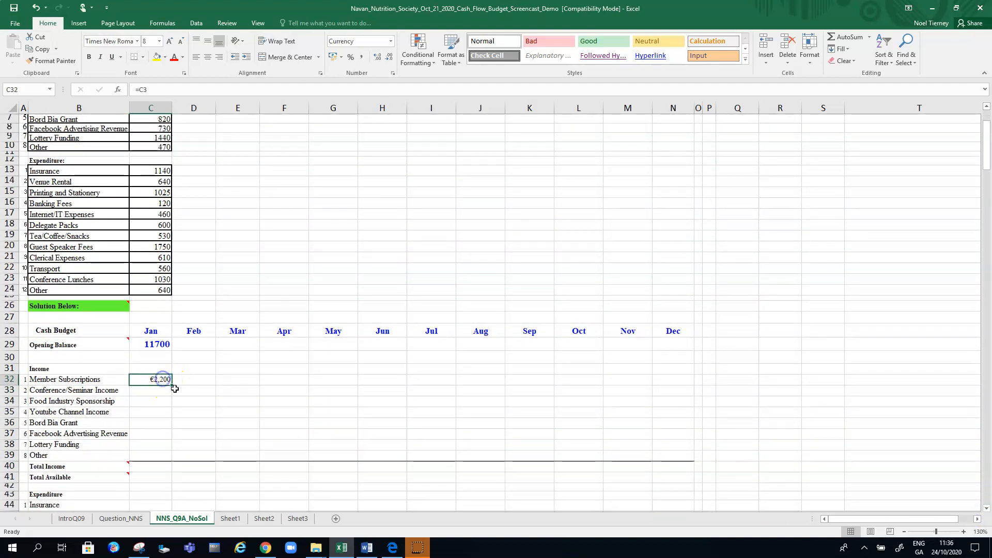
pyautogui.moveTo(172, 385); pyautogui.dragTo(170, 456)
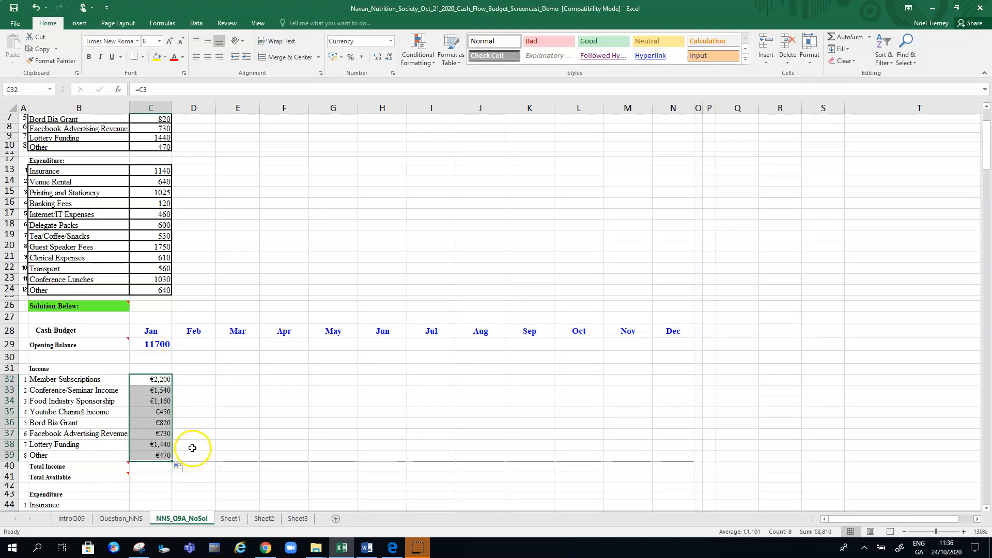
pyautogui.moveTo(174, 462); pyautogui.dragTo(689, 464)
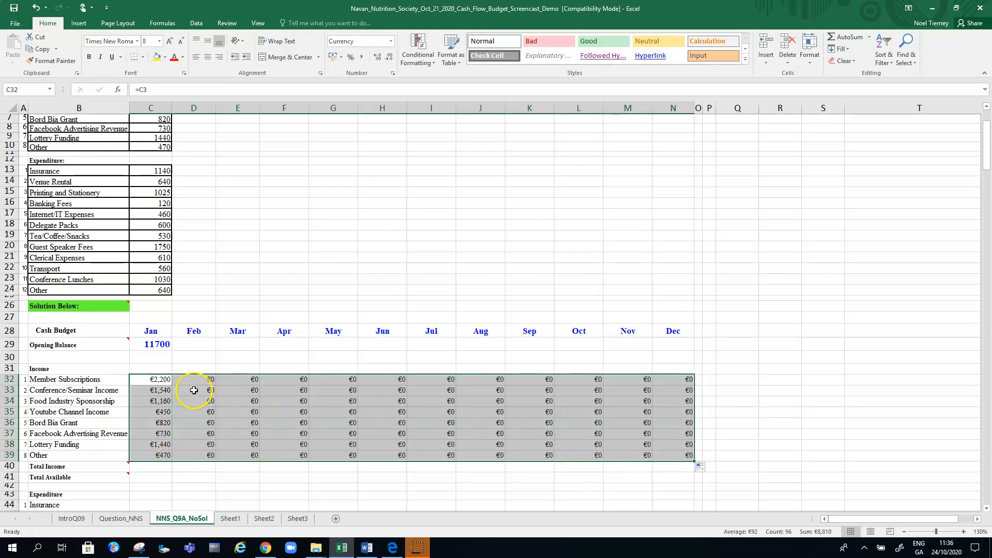
# Examine the Member Subscriptions formulas from January to April in row 32 to see which source cells they reference
pyautogui.click(194, 390)
pyautogui.click(151, 379)
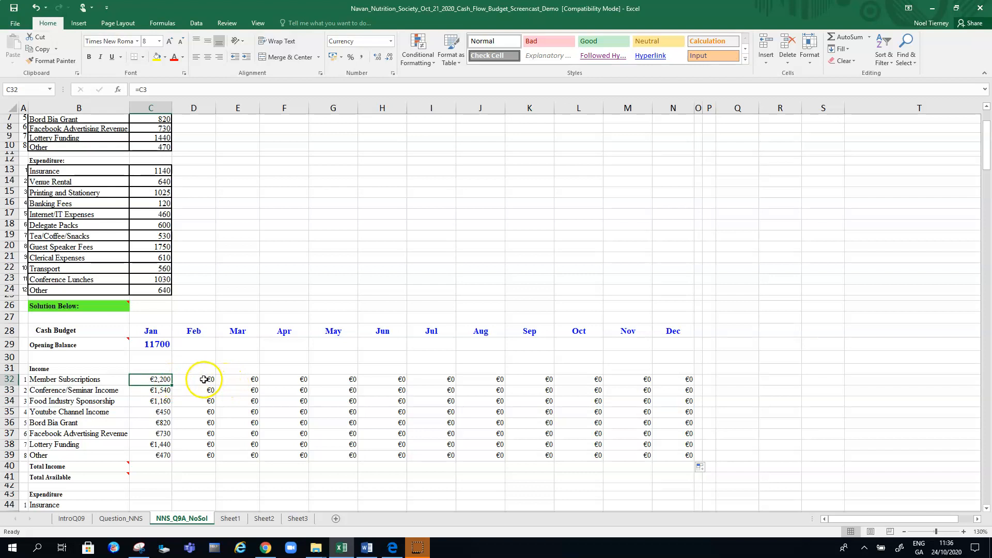
pyautogui.click(204, 380)
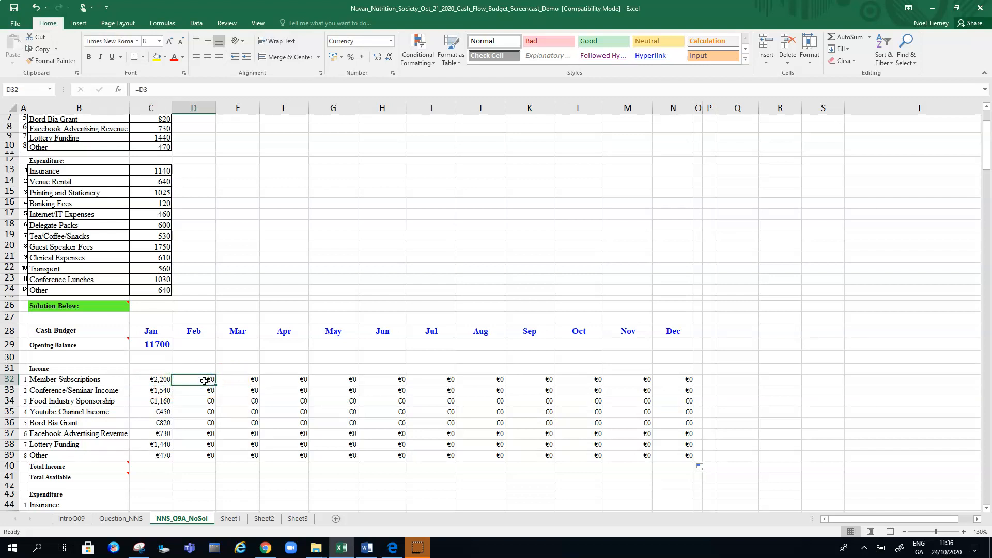
pyautogui.click(251, 381)
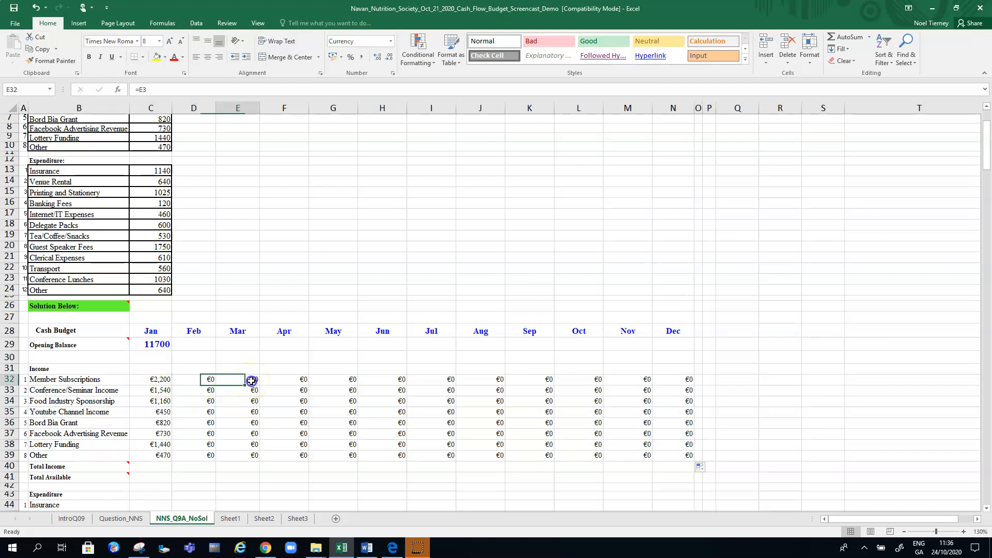
pyautogui.click(292, 380)
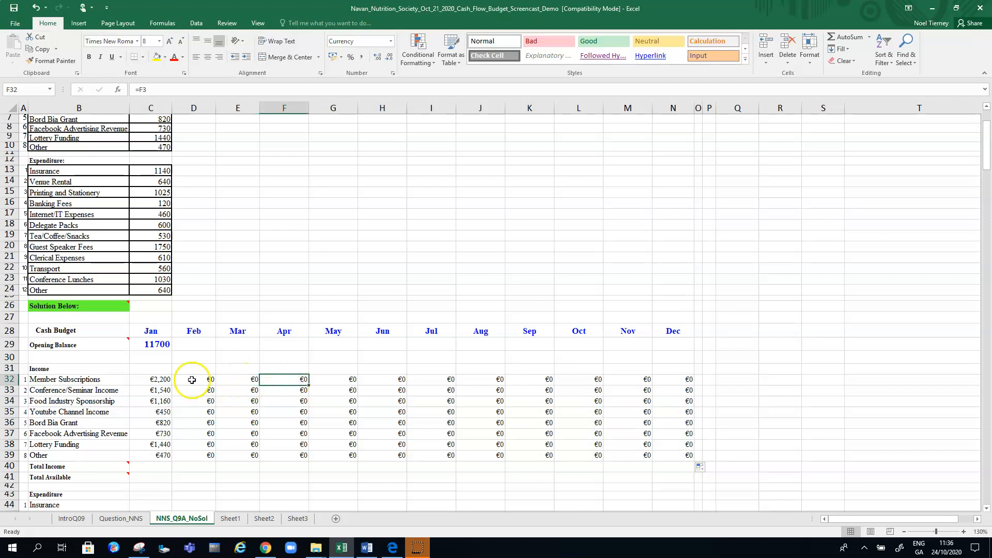
pyautogui.click(207, 381)
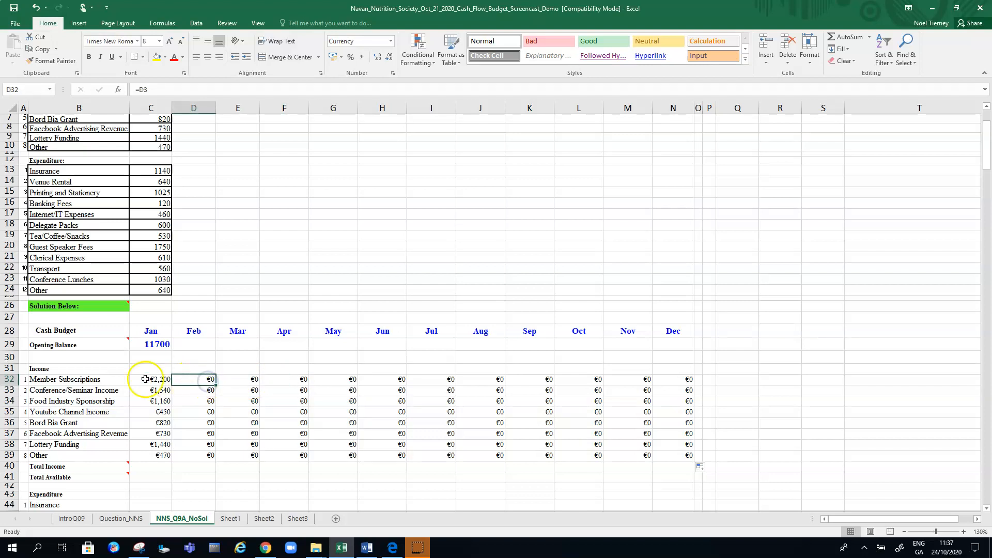
pyautogui.click(153, 381)
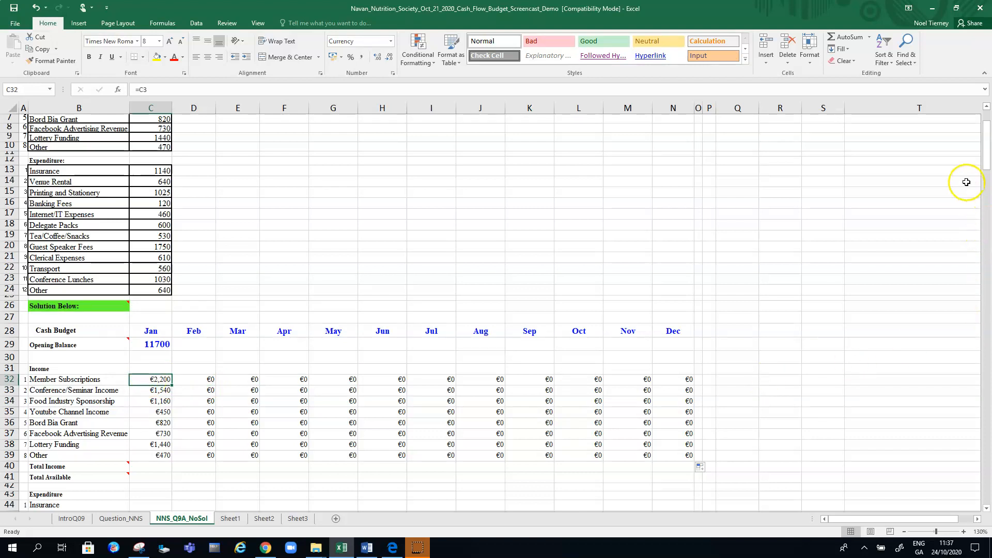
pyautogui.moveTo(985, 151); pyautogui.dragTo(984, 142)
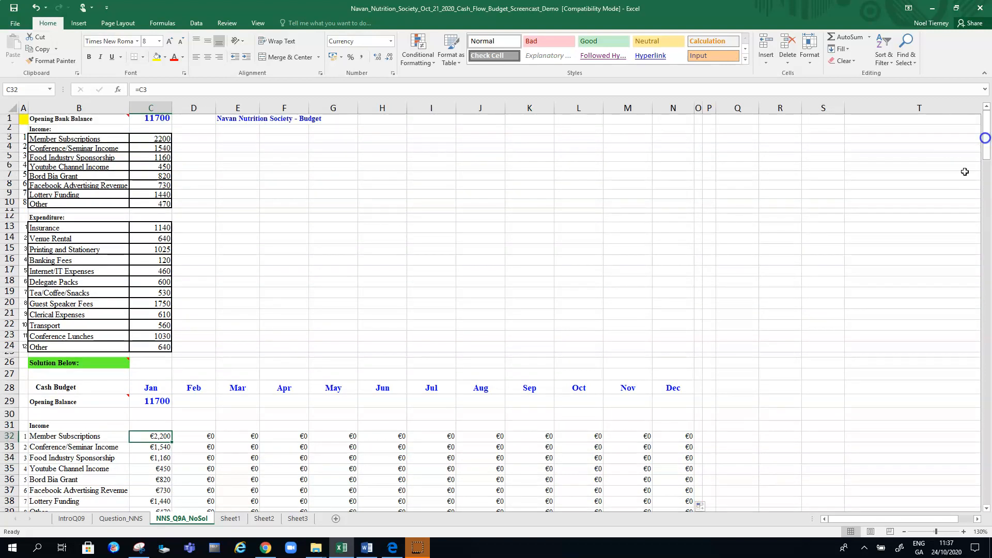
pyautogui.click(206, 436)
pyautogui.click(237, 437)
pyautogui.click(297, 437)
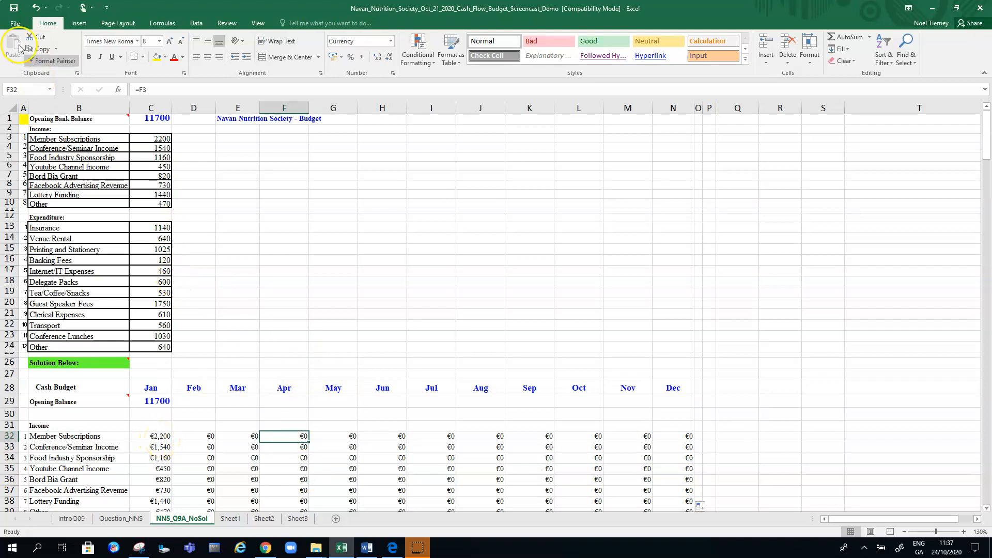
# Undo the monthly income fills and change the Member Subscriptions formula in C32 to the absolute reference =$C$3
pyautogui.click(35, 7)
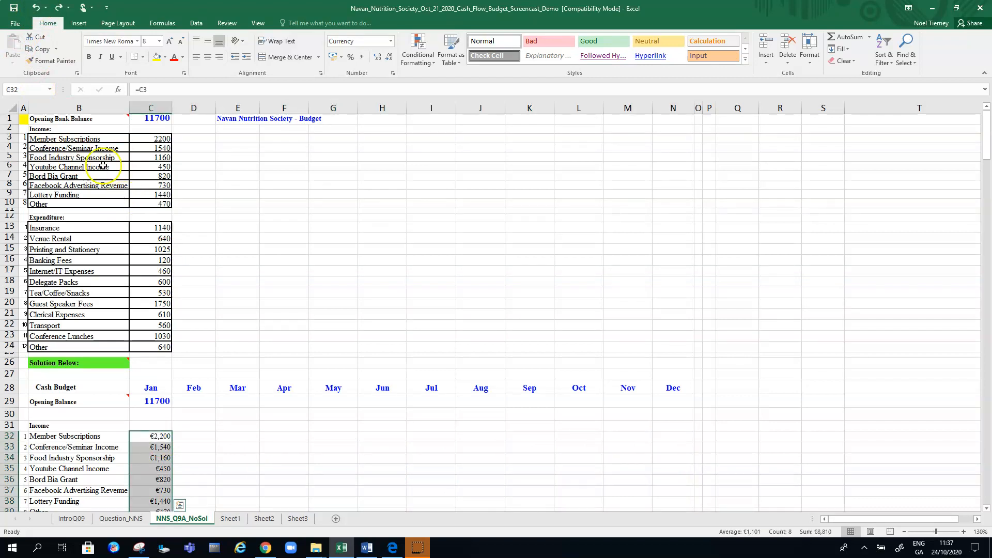
pyautogui.click(37, 8)
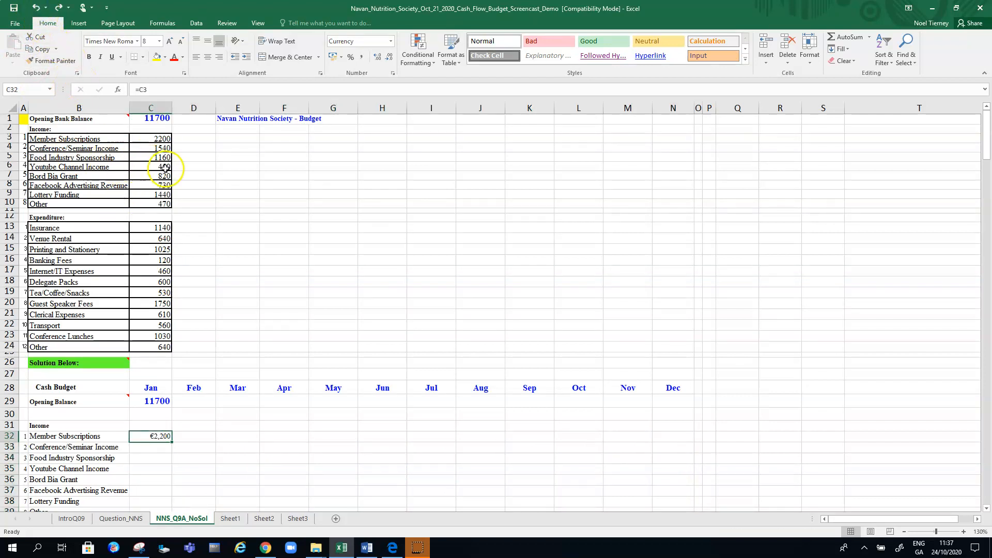
pyautogui.click(144, 90)
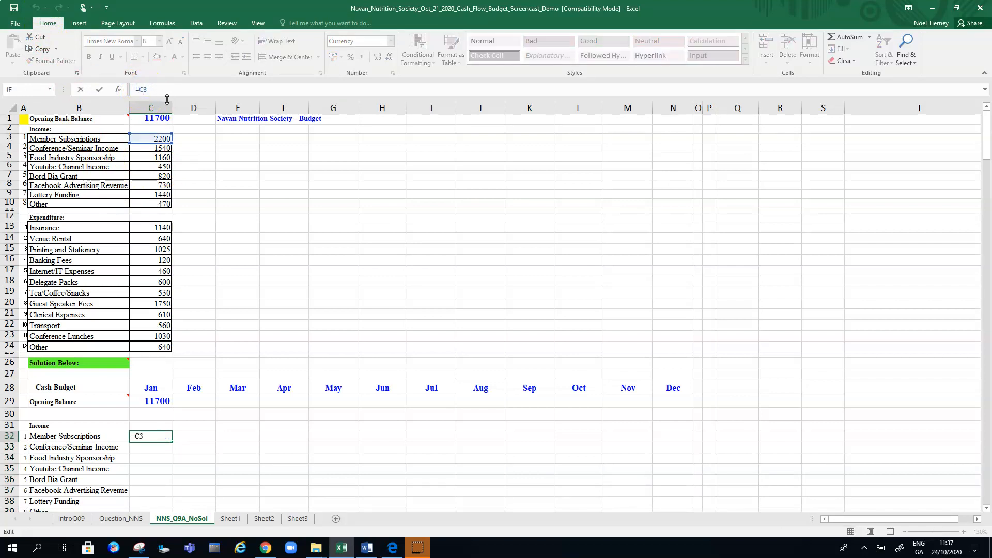
pyautogui.press('F4')
pyautogui.press('Return')
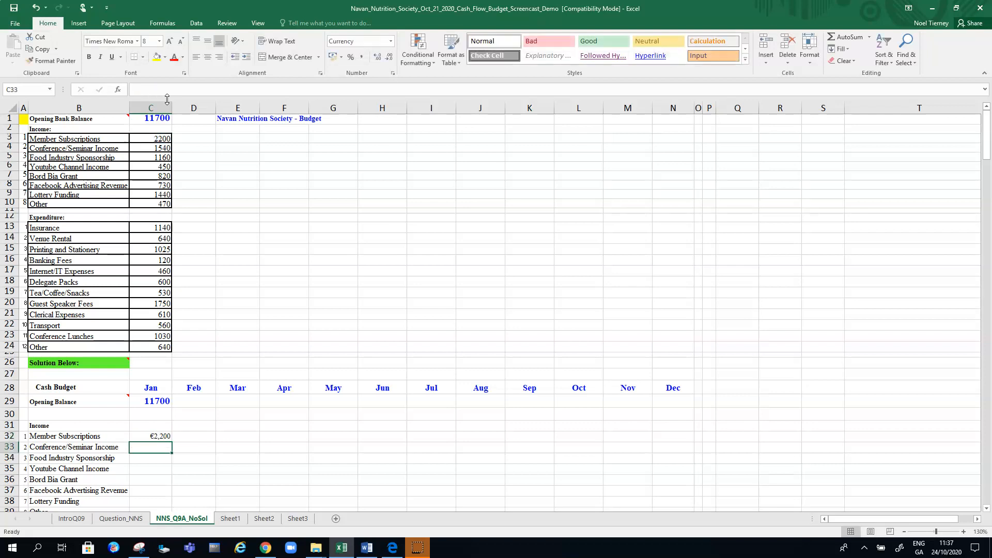
# Try filling the absolute formula in C32 across to December and down to row 35, and undo both fills
pyautogui.click(153, 435)
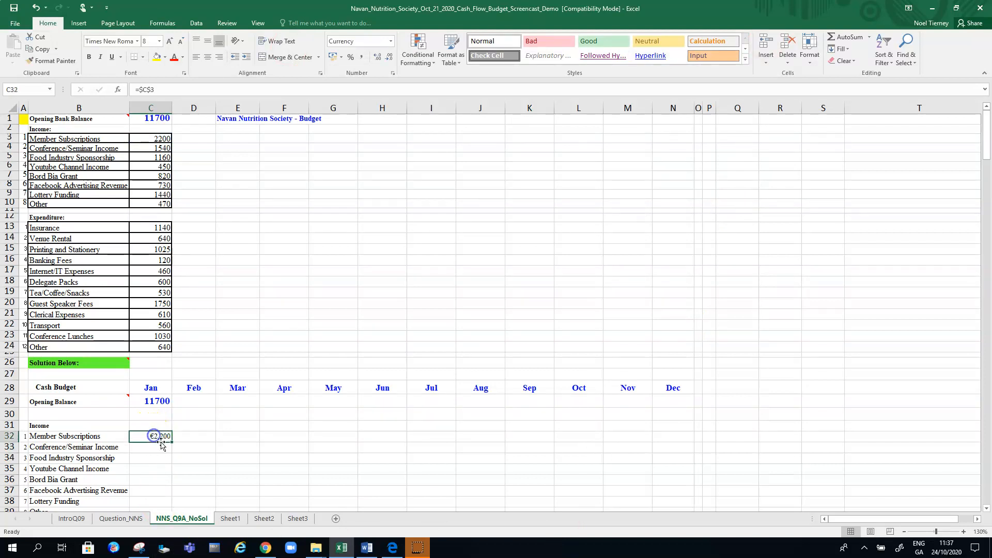
pyautogui.moveTo(171, 442); pyautogui.dragTo(693, 480)
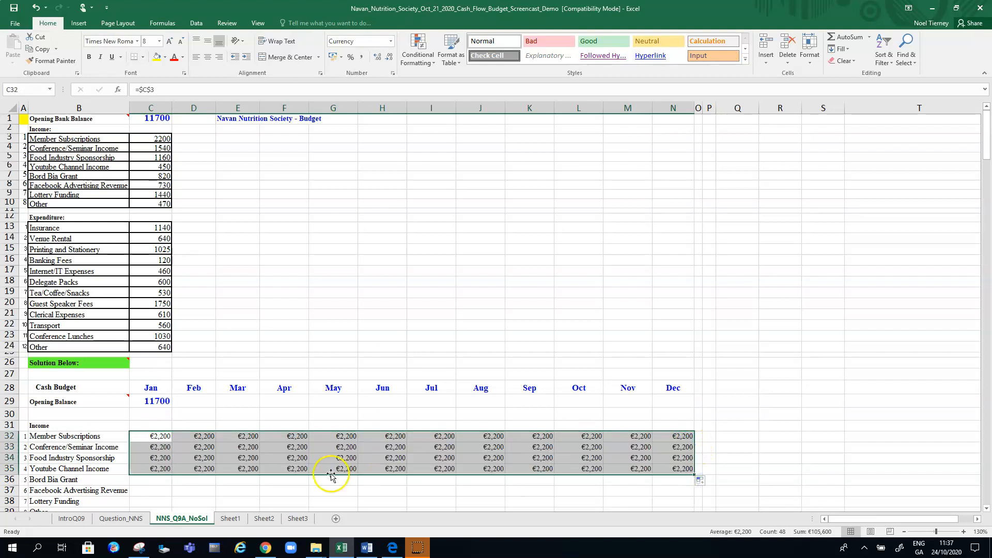
pyautogui.click(151, 446)
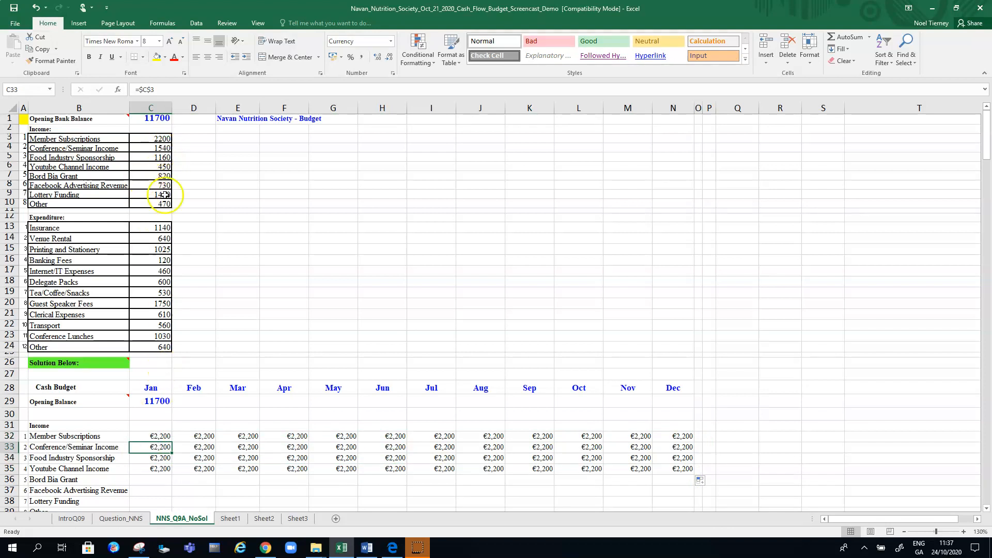
pyautogui.click(37, 8)
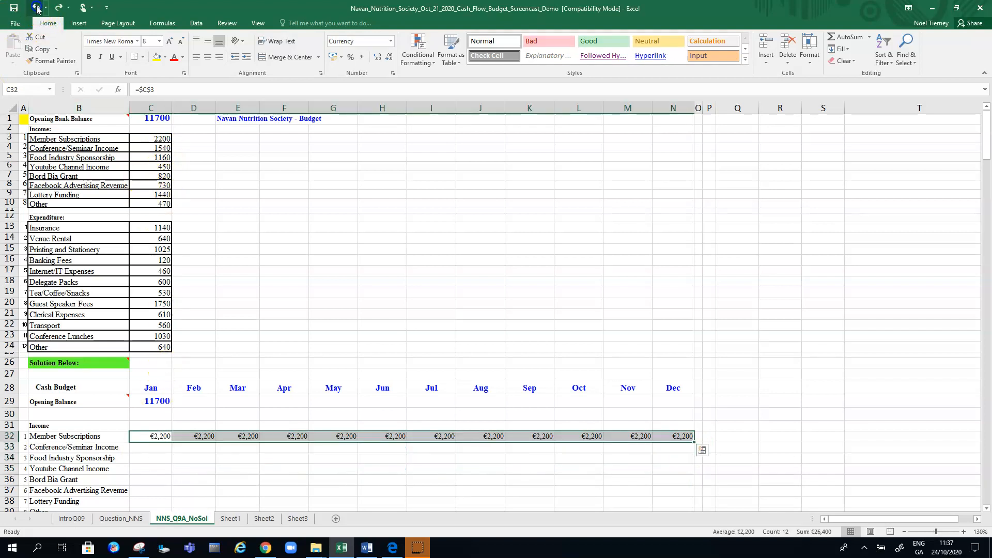
pyautogui.click(36, 8)
# Change the Member Subscriptions formula in C32 to the column-locked reference =$C3
pyautogui.click(145, 87)
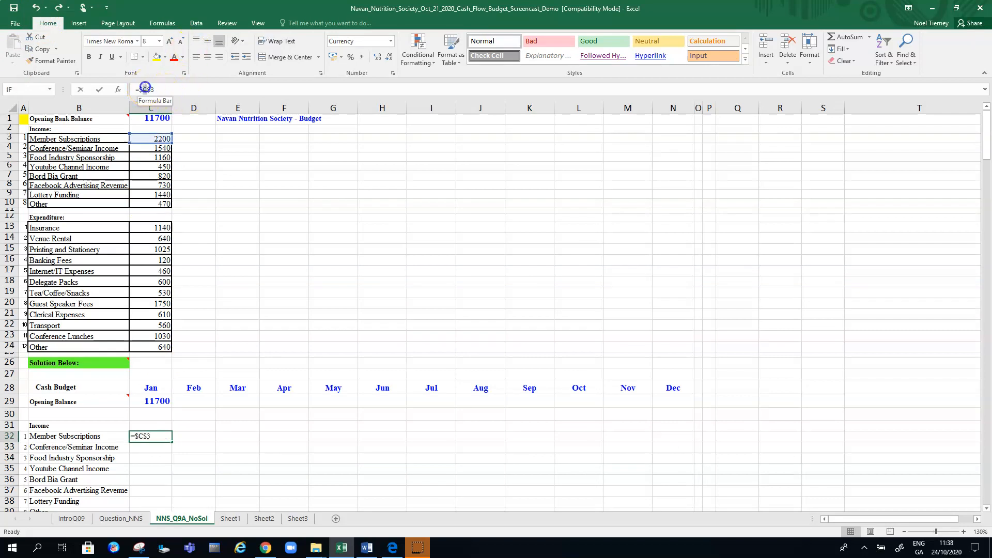
pyautogui.press('F4')
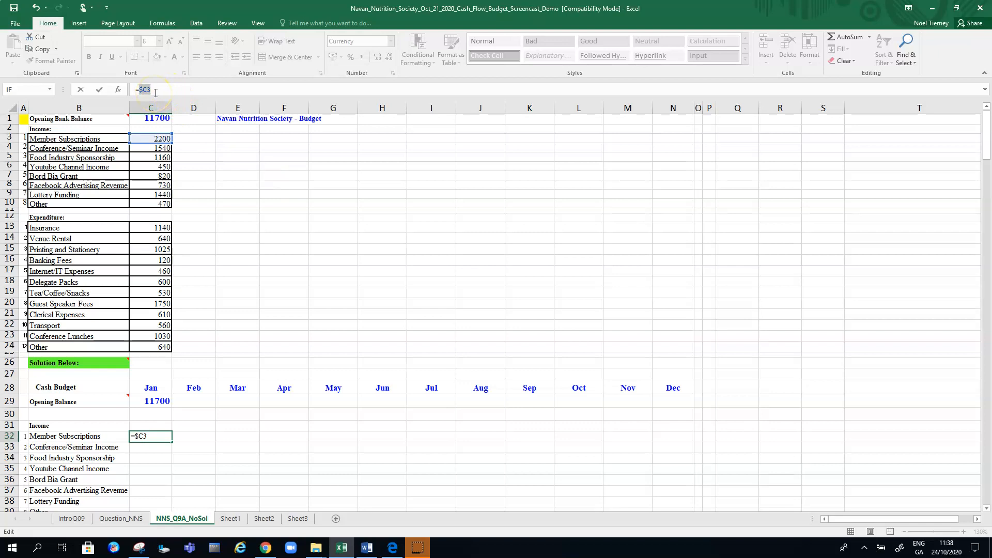
pyautogui.press('Return')
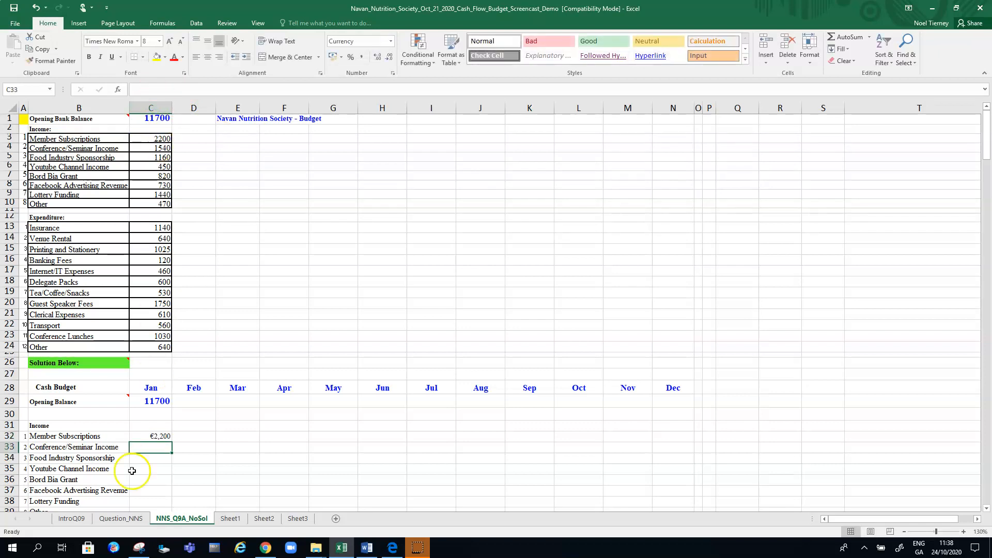
# Fill the formula in C32 down to C39 and extend the January income block across to December in column N
pyautogui.click(153, 437)
pyautogui.moveTo(171, 442); pyautogui.dragTo(172, 478)
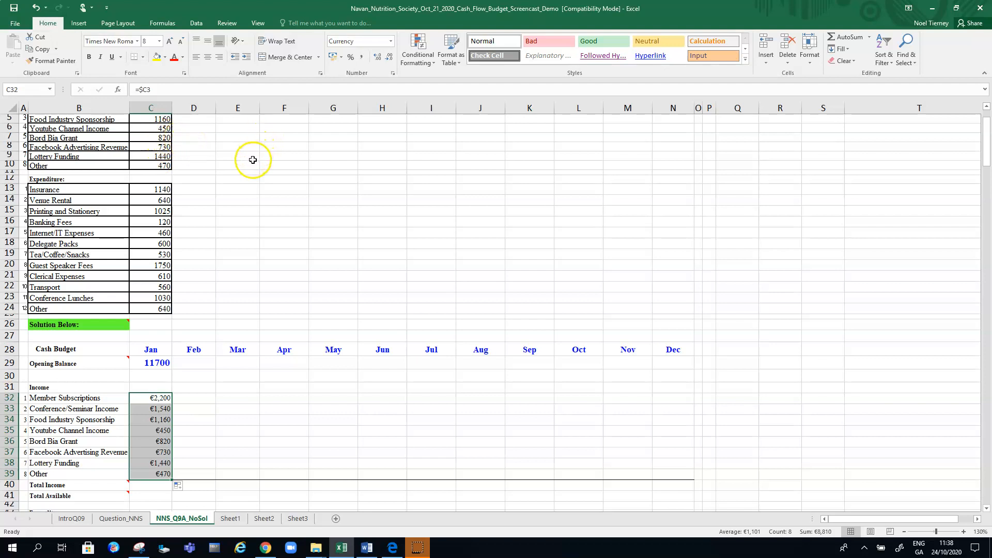
pyautogui.moveTo(172, 479); pyautogui.dragTo(693, 480)
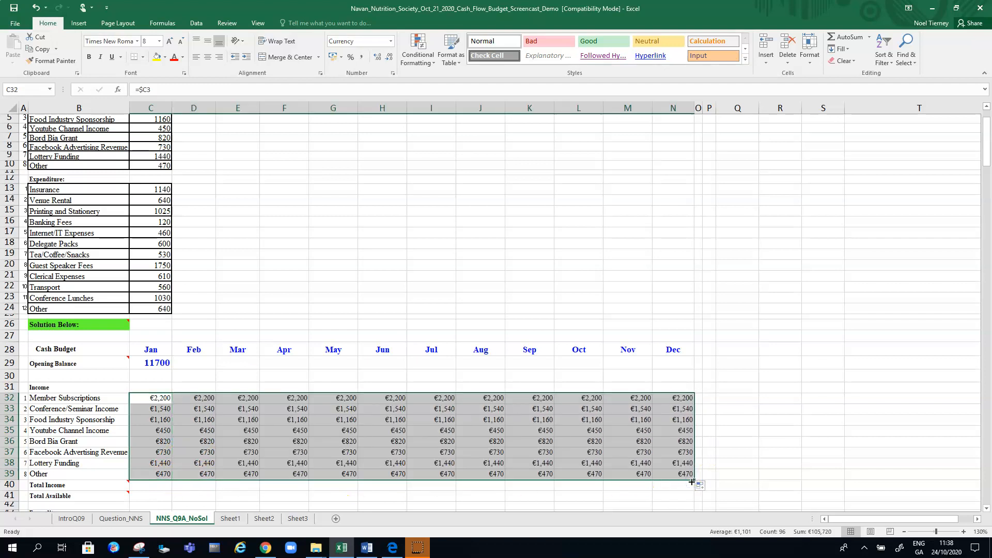
# Check February's Member Subscriptions formula in D32 and highlight January's cell C32 in yellow
pyautogui.click(198, 398)
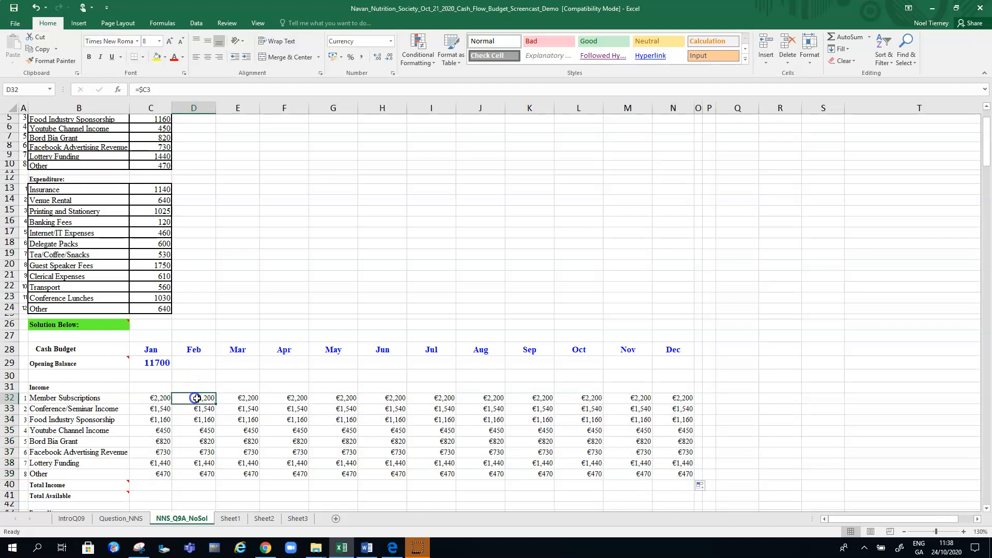
pyautogui.click(163, 399)
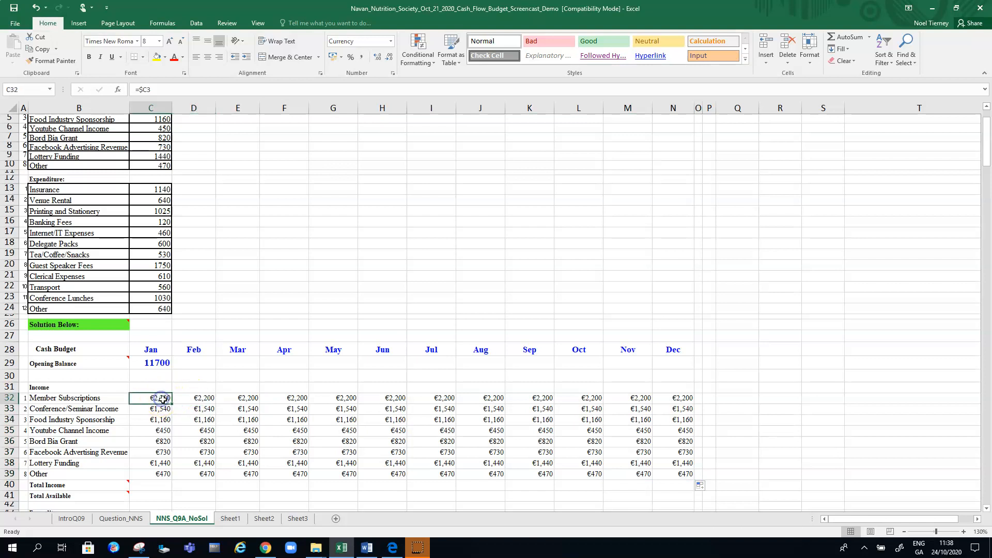
pyautogui.click(156, 57)
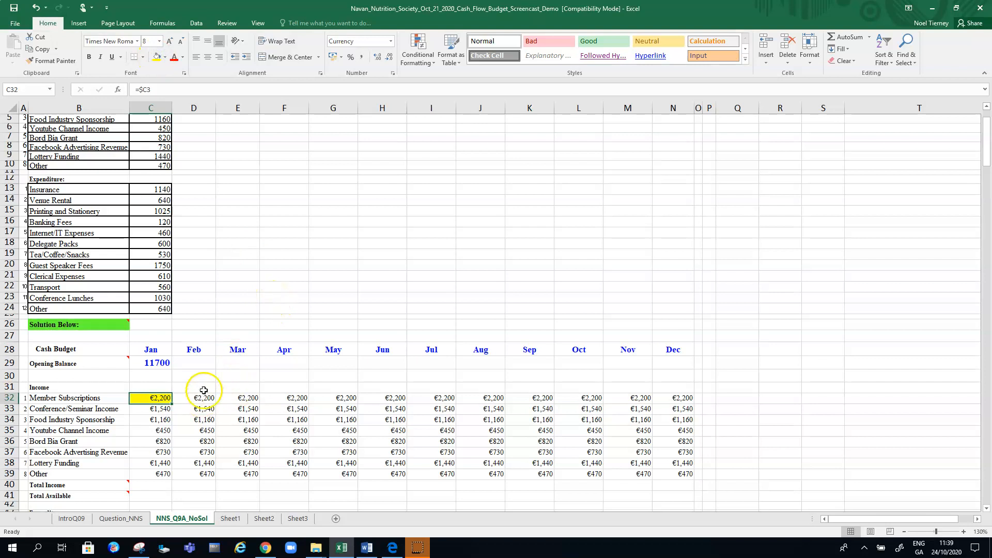
# Examine the formulas in January's income cells C33 to C35 and in the Member Subscriptions row from February to April
pyautogui.click(152, 409)
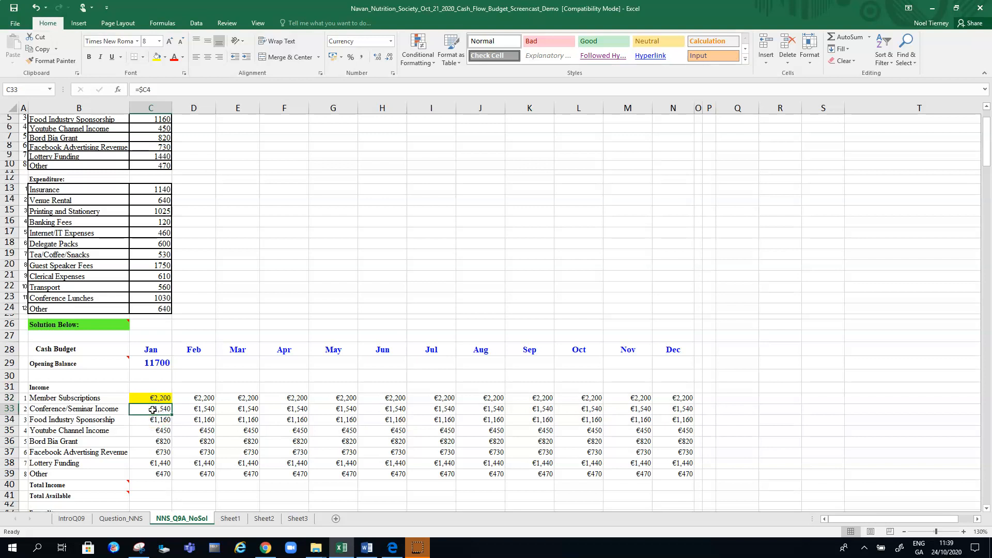
pyautogui.click(155, 420)
pyautogui.click(162, 432)
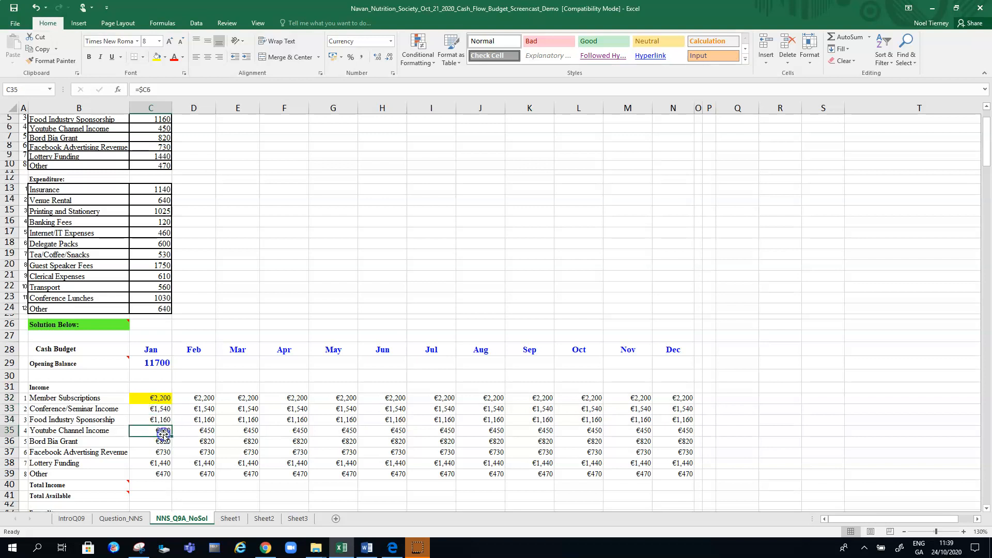
pyautogui.moveTo(163, 89); pyautogui.dragTo(124, 89)
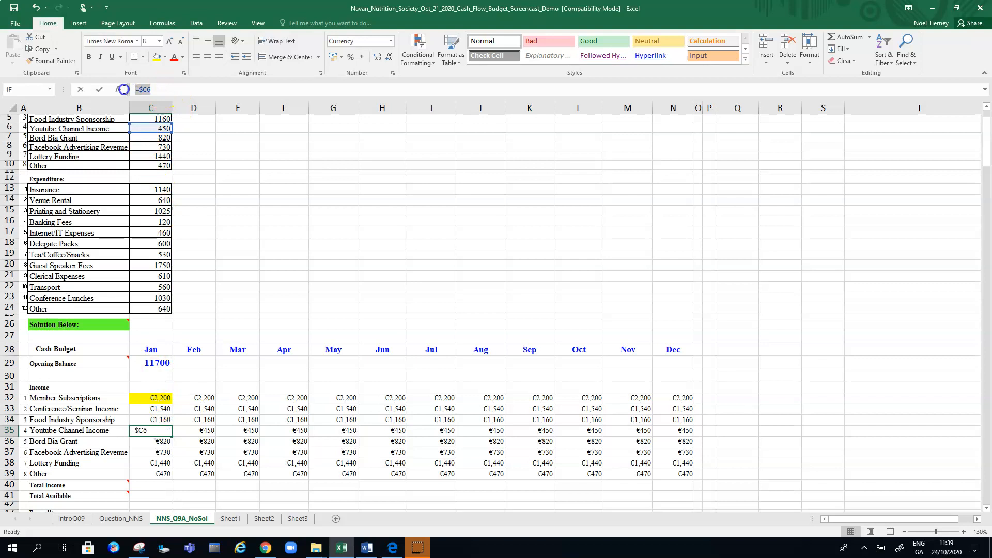
pyautogui.press('Escape')
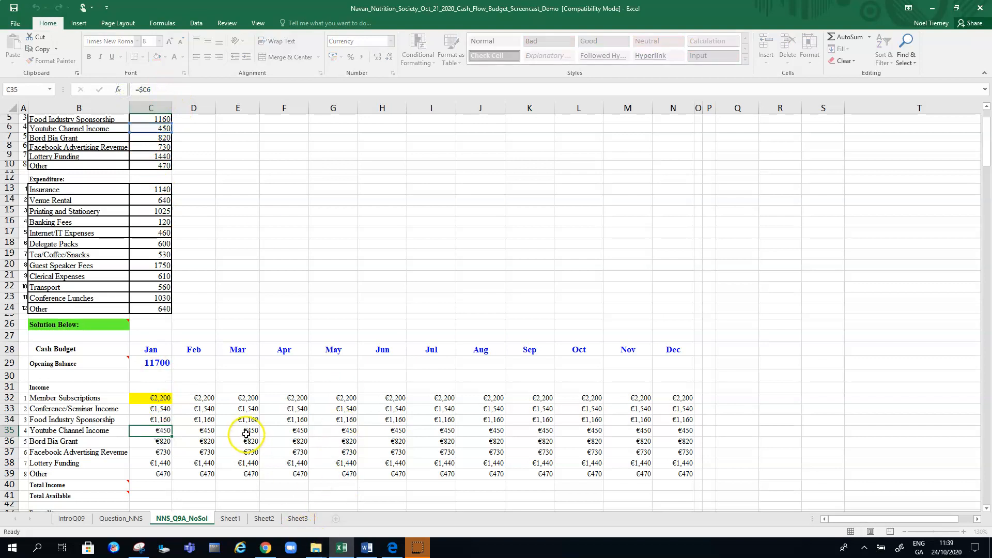
pyautogui.click(204, 400)
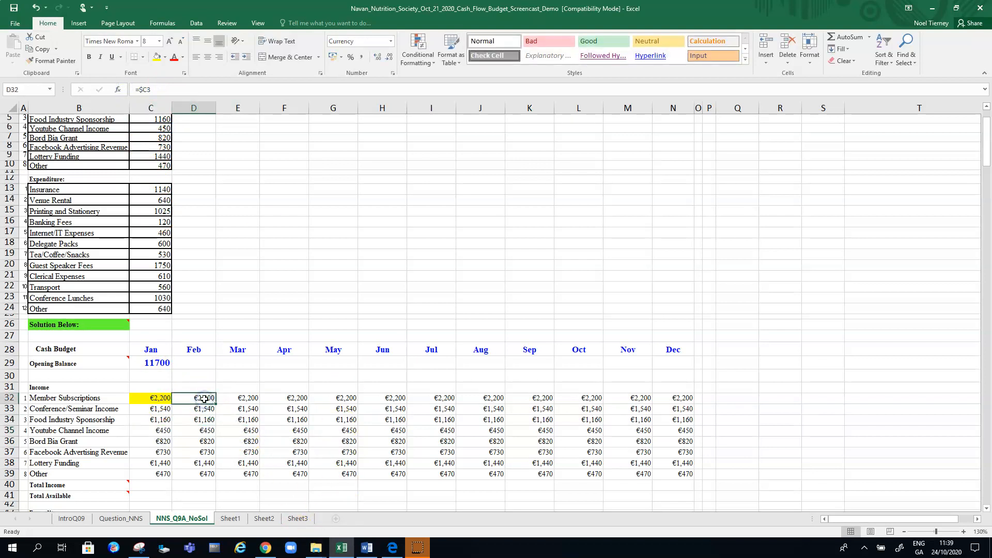
pyautogui.click(195, 396)
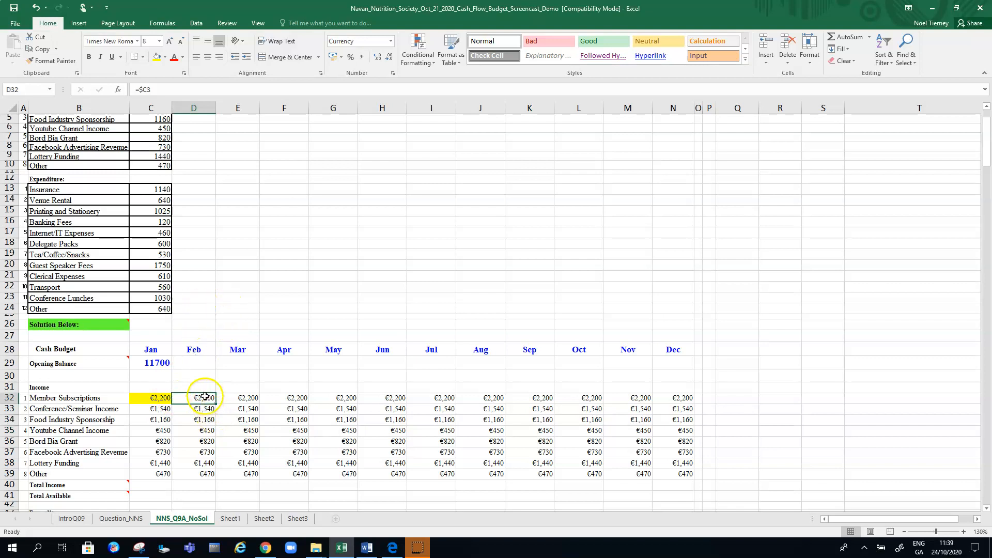
pyautogui.click(243, 397)
pyautogui.click(290, 398)
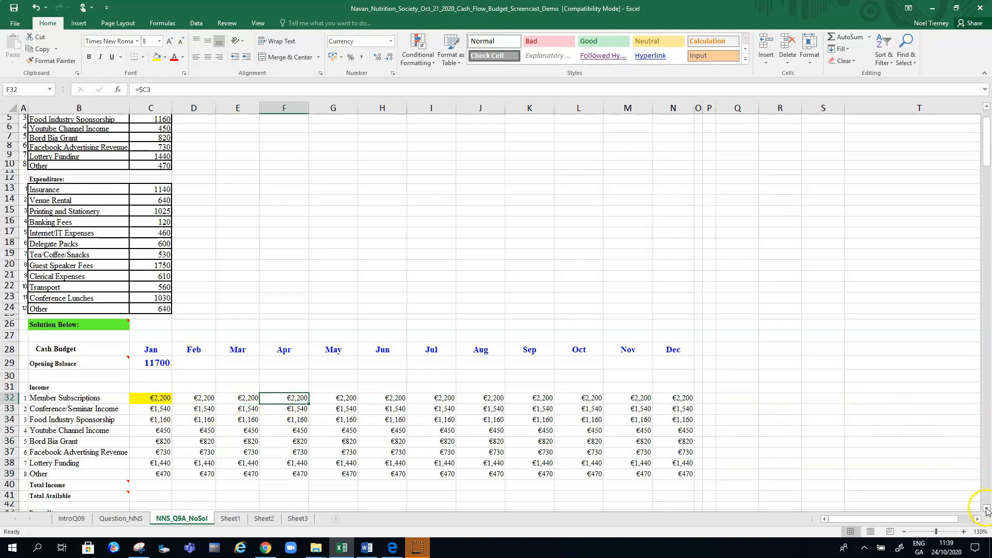
# Link January's Insurance in C44 to the source expenditure amount with the column-locked formula =$C13
pyautogui.scroll(-7, 986, 509)
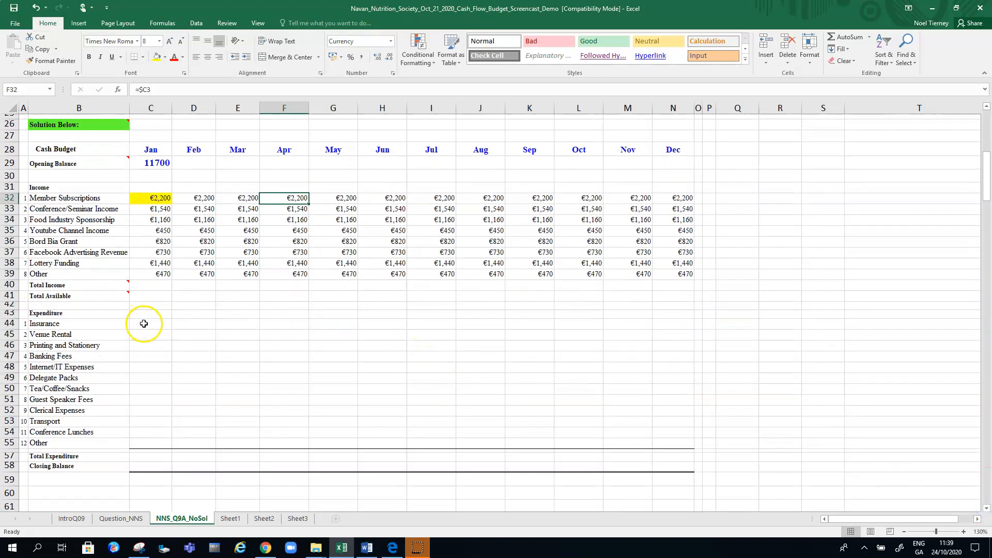
pyautogui.click(155, 323)
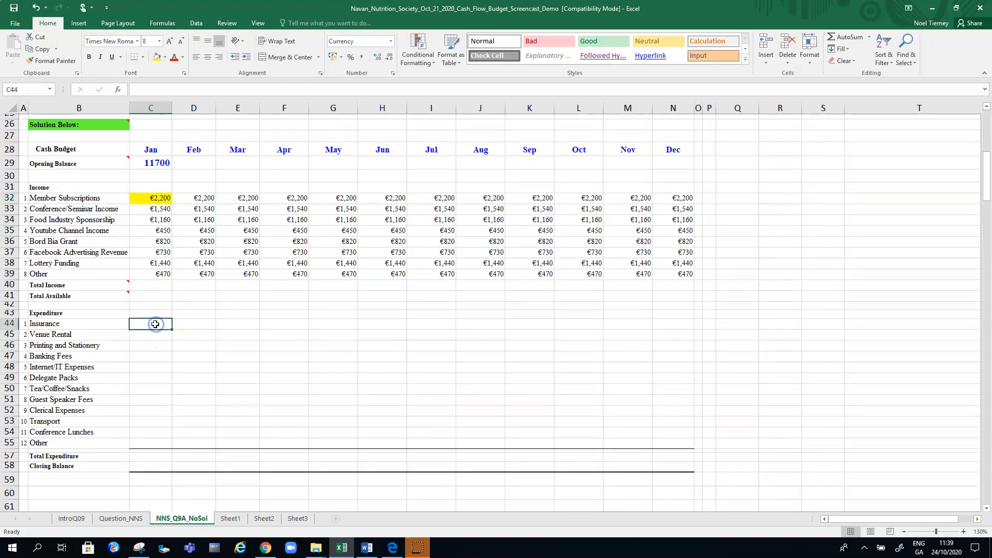
pyautogui.click(160, 325)
pyautogui.write('=')
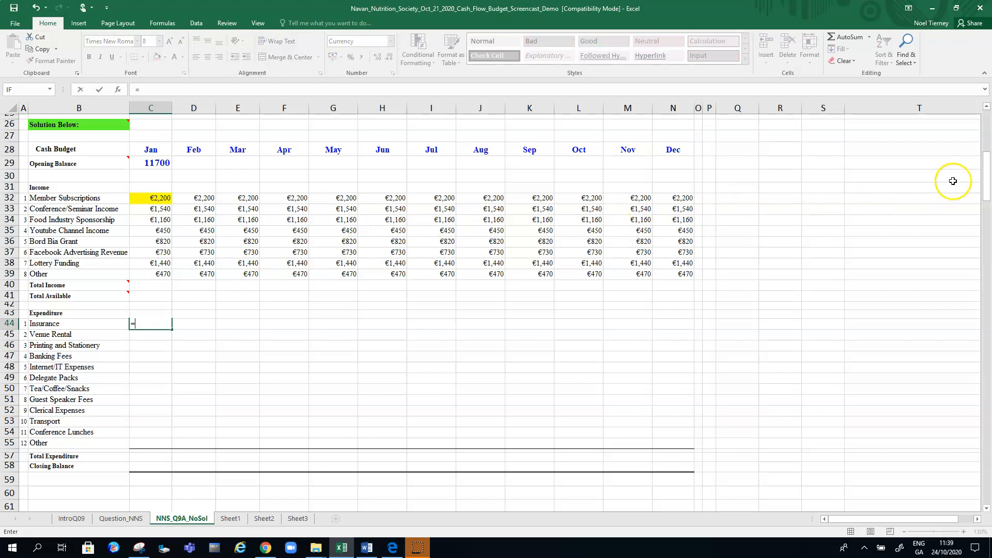
pyautogui.moveTo(983, 174); pyautogui.dragTo(979, 144)
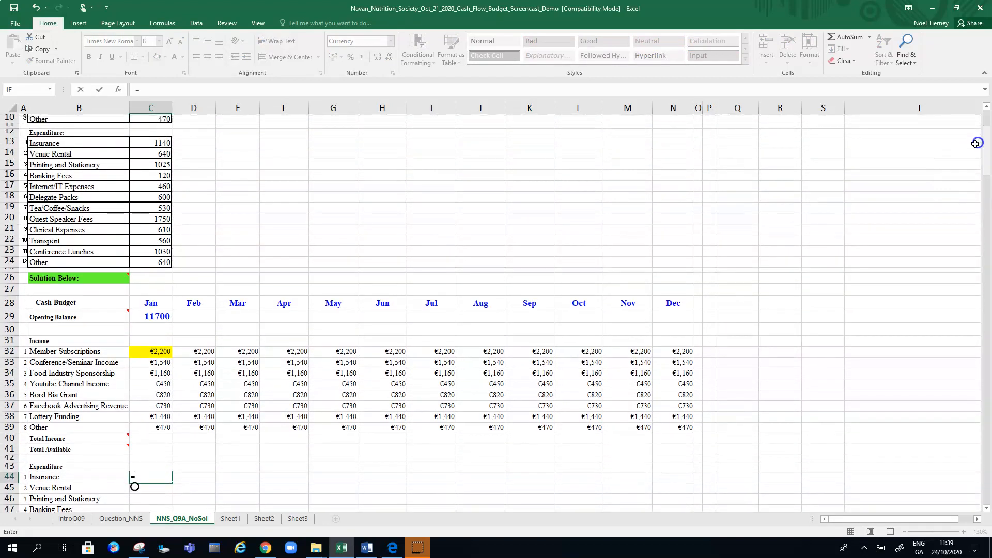
pyautogui.click(163, 144)
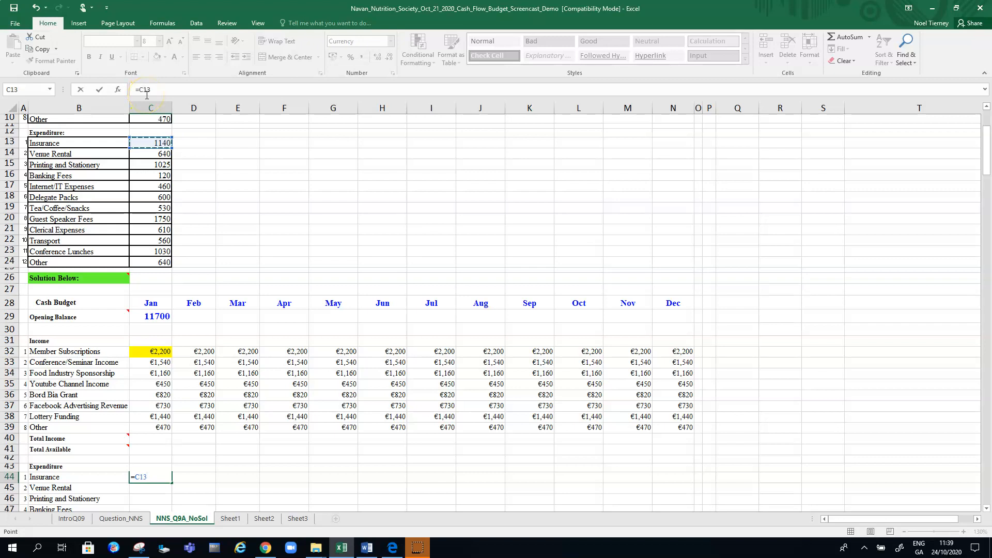
pyautogui.press('F4')
pyautogui.press('F4')
pyautogui.press('Return')
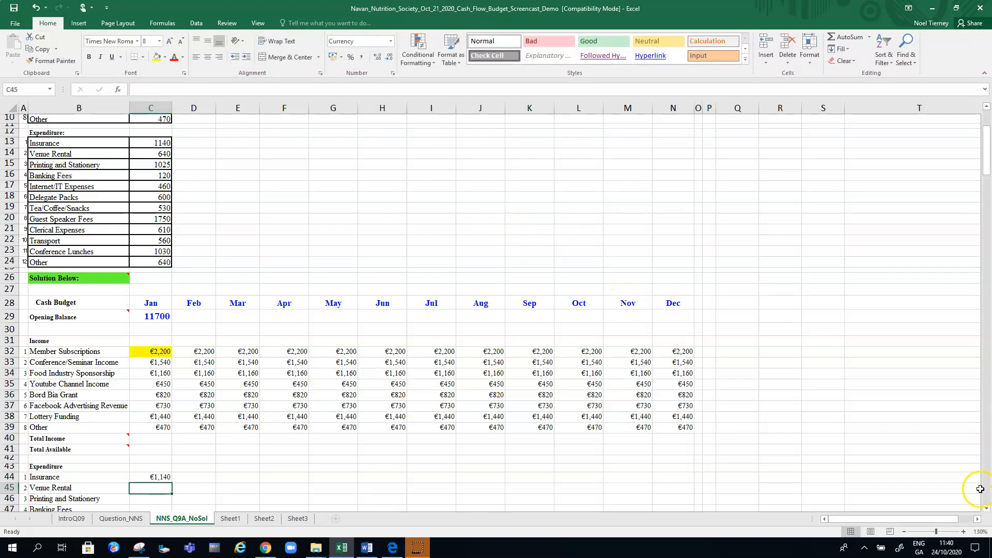
# Fill the formula in C44 down to C55 and extend the January expenditure block across to December in column N
pyautogui.click(985, 508)
pyautogui.click(986, 509)
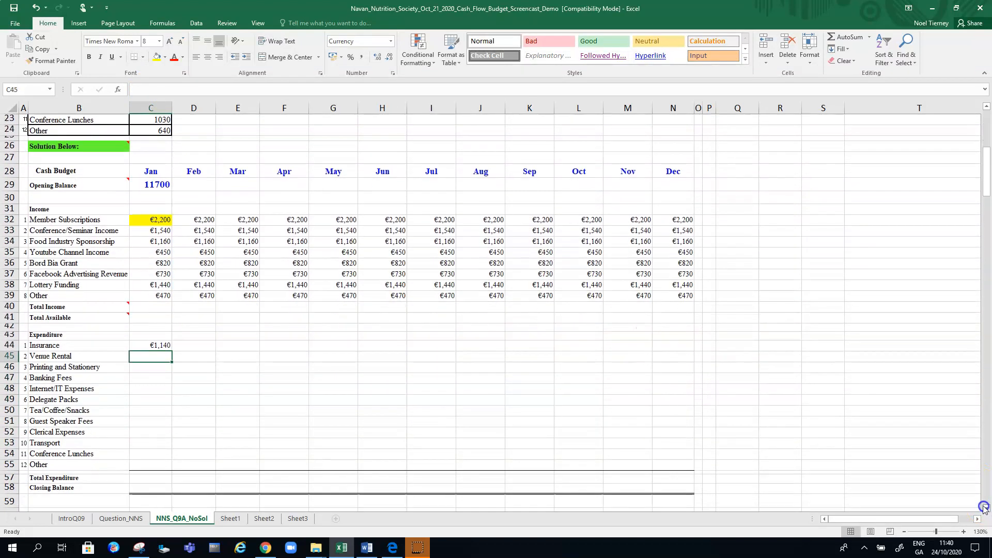
pyautogui.click(161, 344)
pyautogui.moveTo(171, 351); pyautogui.dragTo(174, 467)
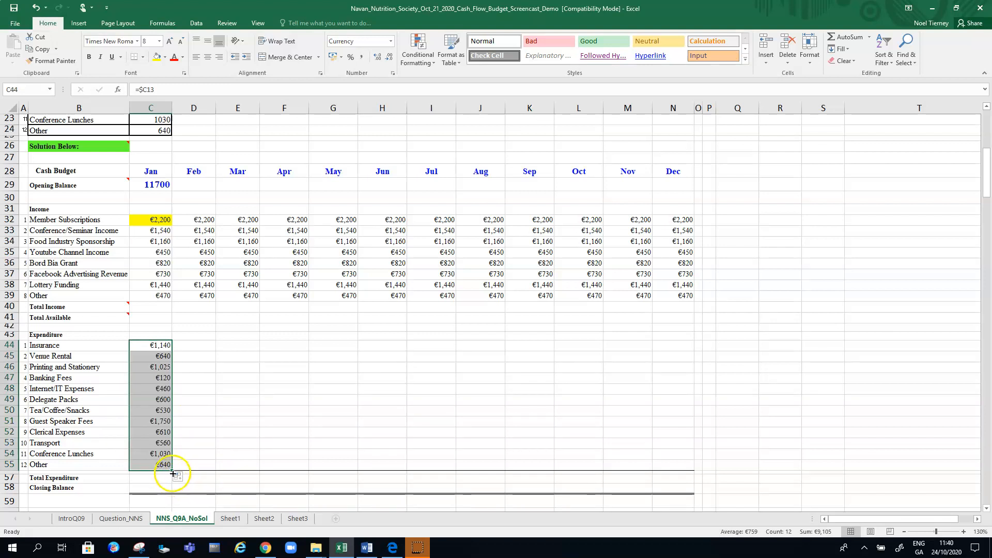
pyautogui.moveTo(174, 471); pyautogui.dragTo(692, 469)
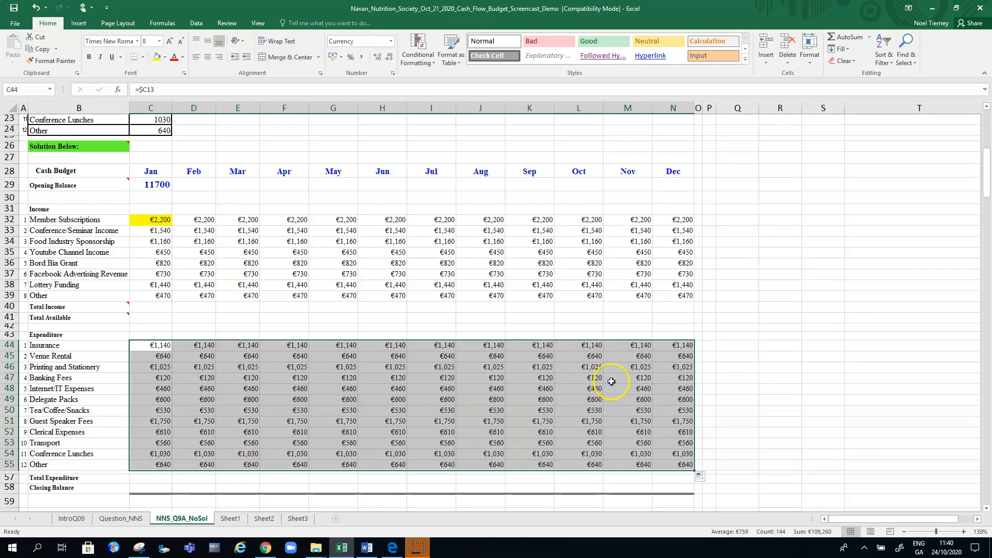
# Highlight January's Insurance cell C44 in yellow
pyautogui.click(532, 393)
pyautogui.click(150, 346)
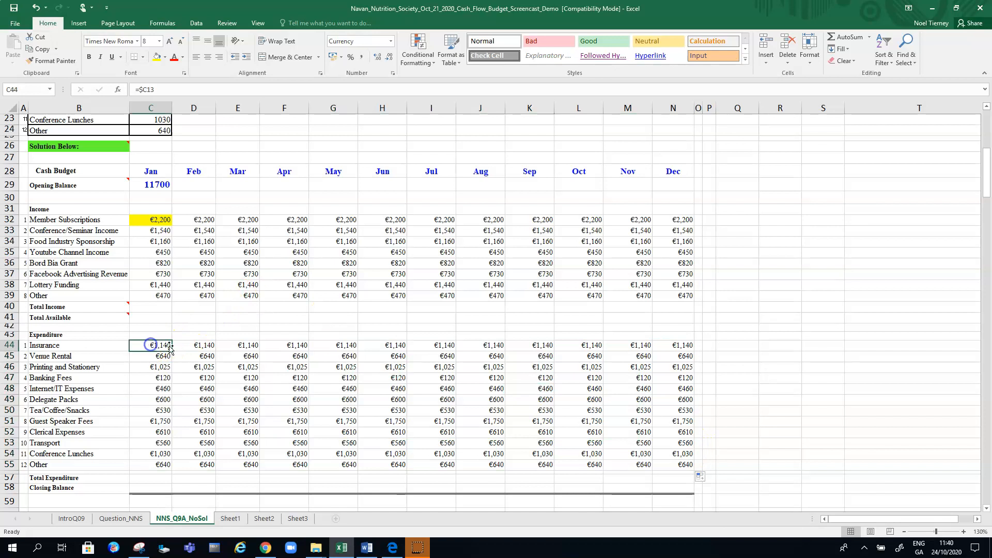
pyautogui.click(157, 56)
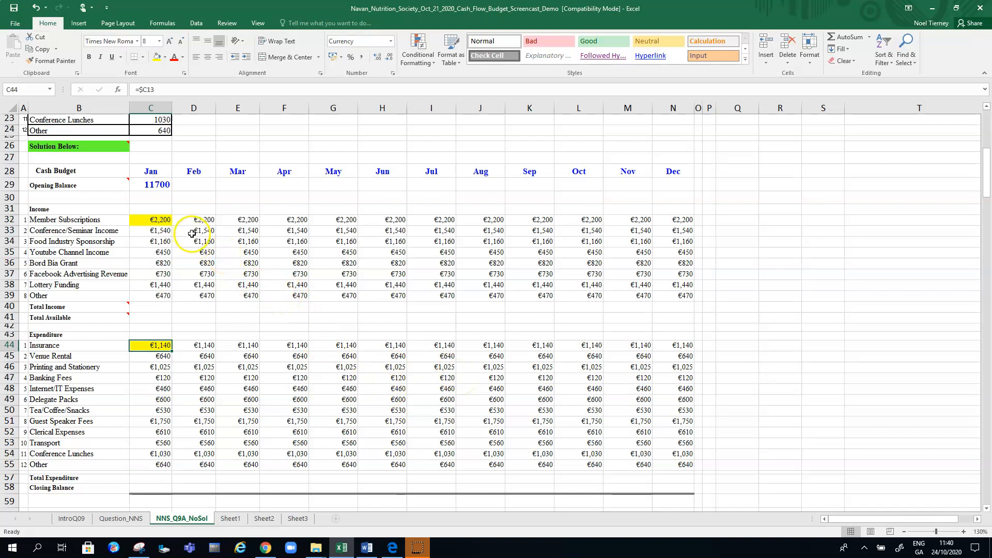
# Highlight January's Opening Balance cell C29 in yellow
pyautogui.click(151, 184)
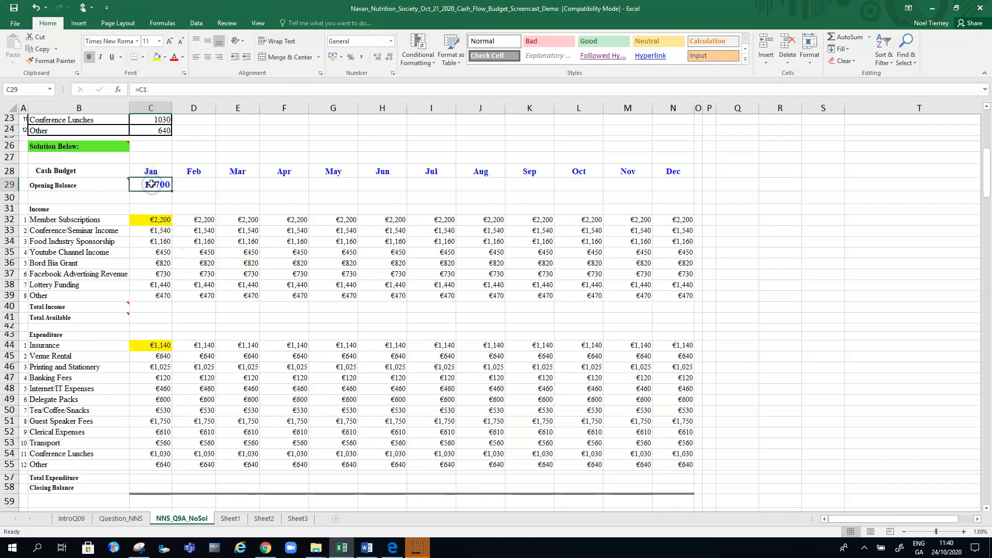
pyautogui.click(157, 57)
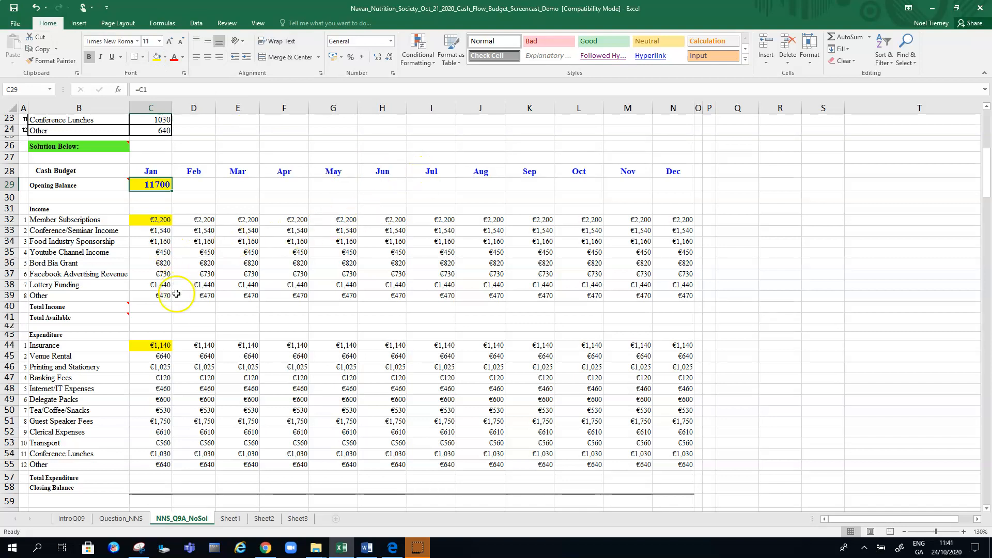
# Total January's income in C40 with the AutoSum formula =SUM(C32:C39)
pyautogui.click(156, 305)
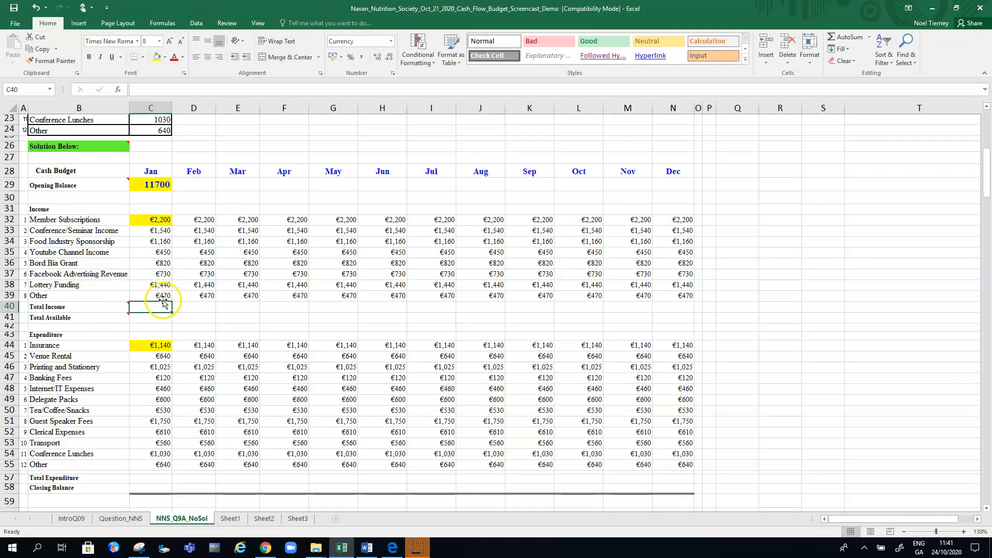
pyautogui.click(870, 37)
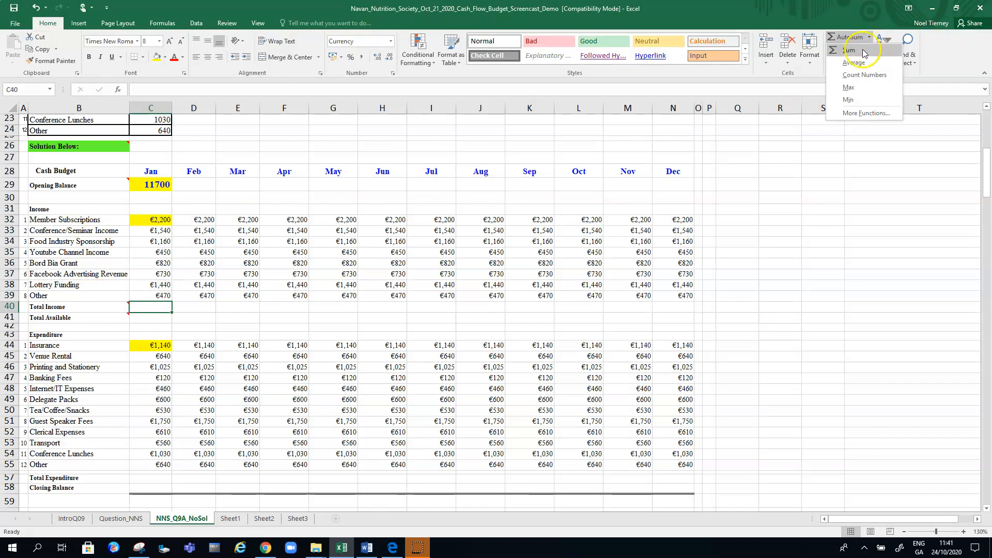
pyautogui.click(861, 52)
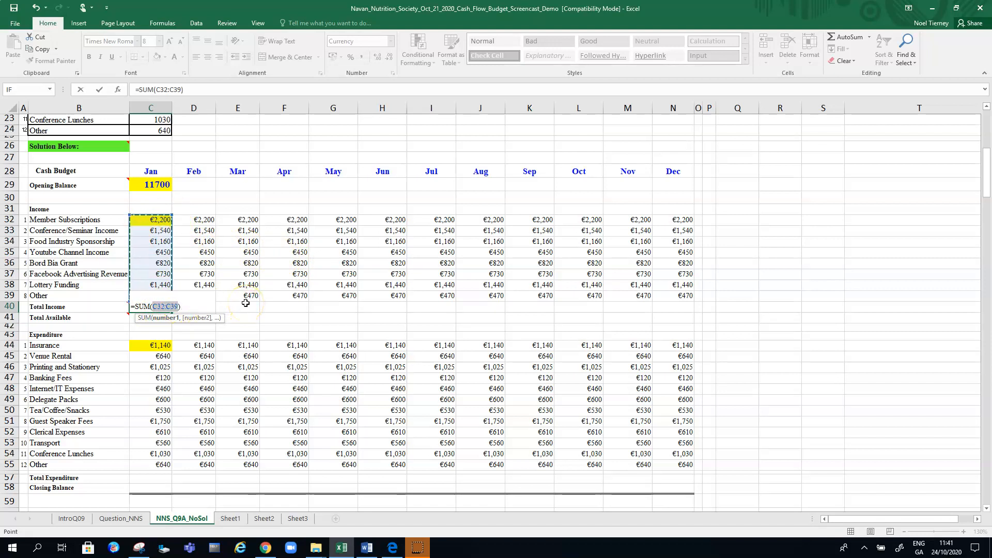
pyautogui.press('Return')
# Fill the Total Income formula from C40 across to December in N40 and highlight C40 in yellow
pyautogui.click(163, 306)
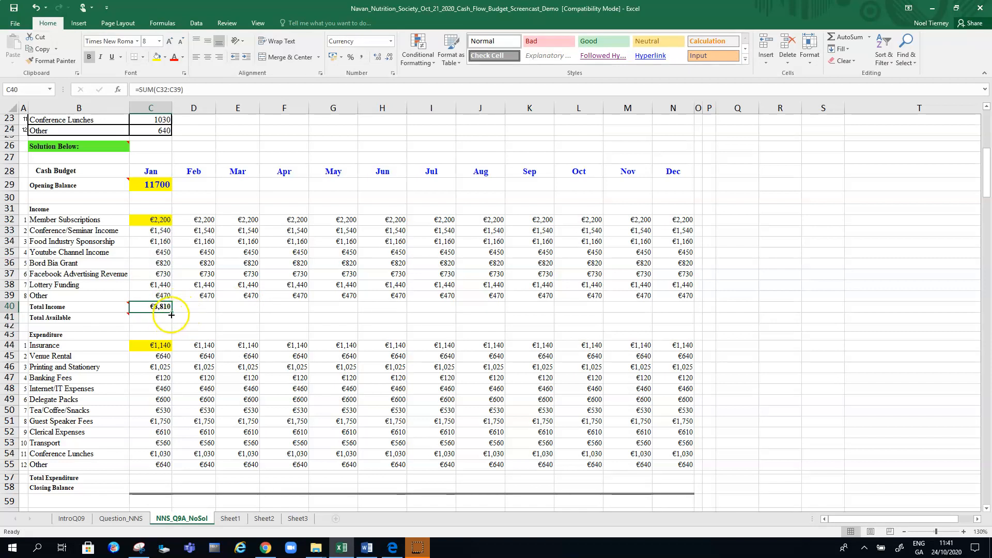
pyautogui.moveTo(173, 315); pyautogui.dragTo(673, 315)
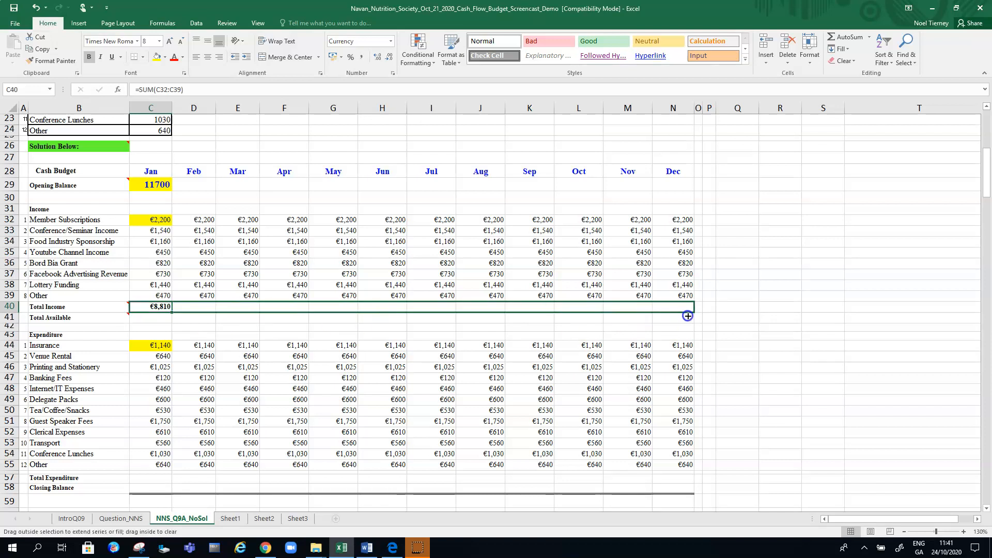
pyautogui.moveTo(687, 316); pyautogui.dragTo(688, 316)
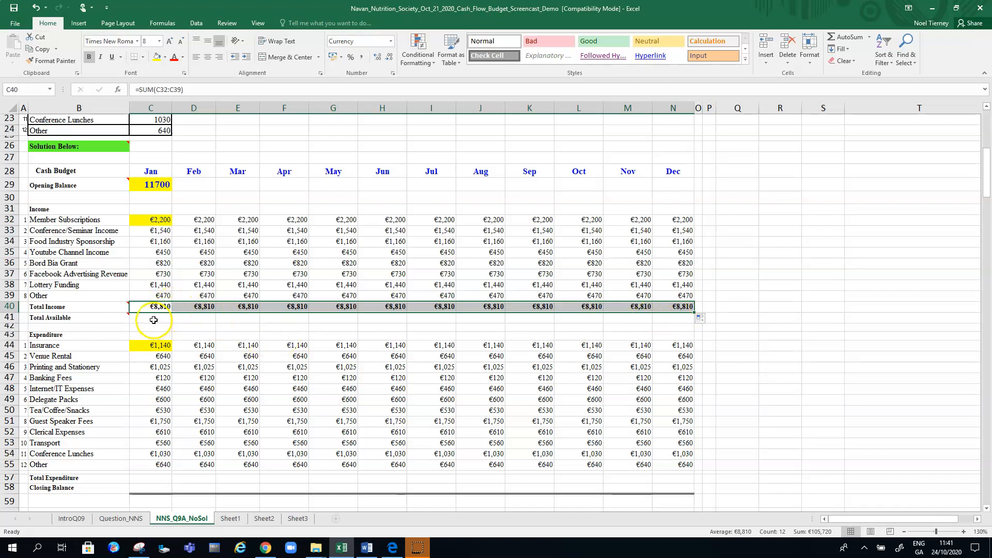
pyautogui.click(153, 319)
pyautogui.click(162, 305)
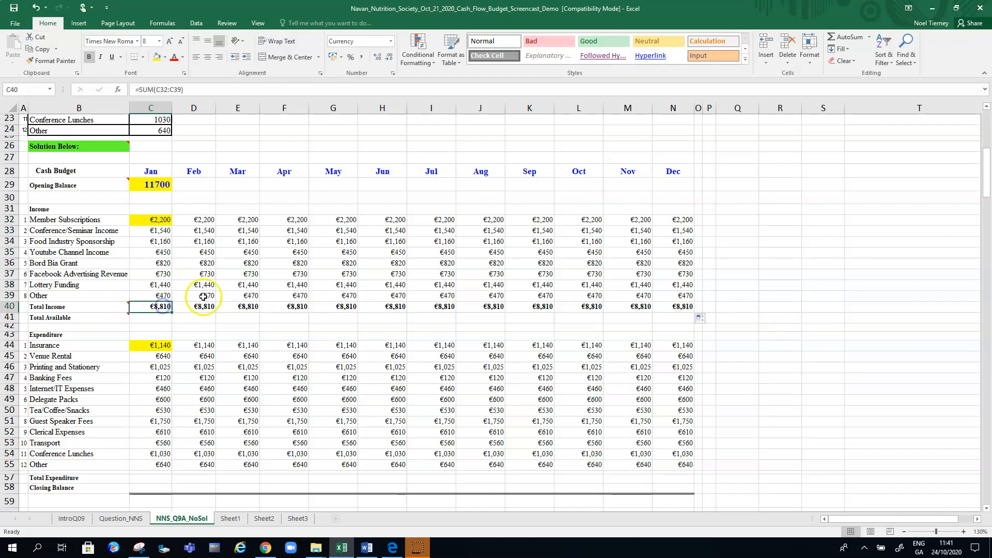
pyautogui.click(153, 59)
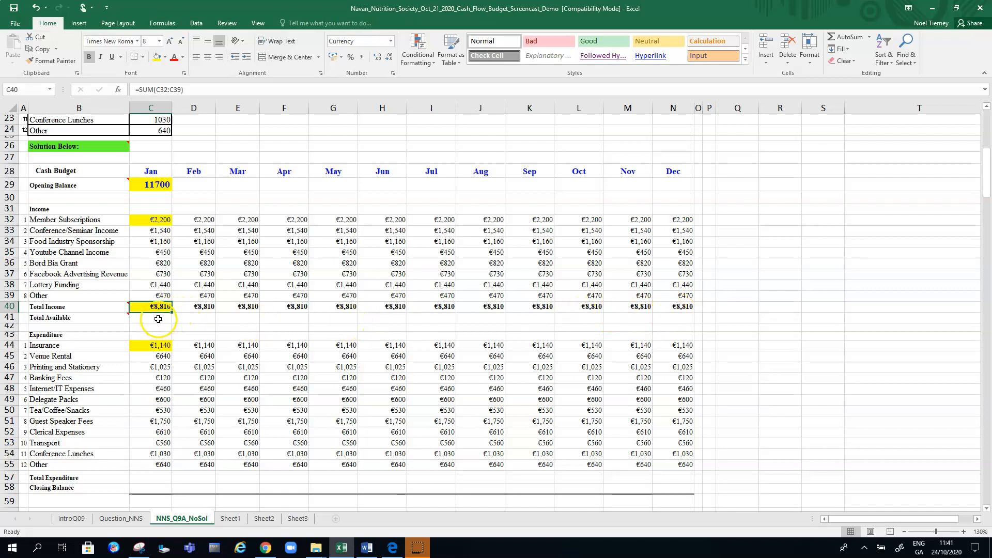
# Calculate January's Total Available in C41 by adding opening balance and total income with the formula =C29+C40
pyautogui.click(159, 319)
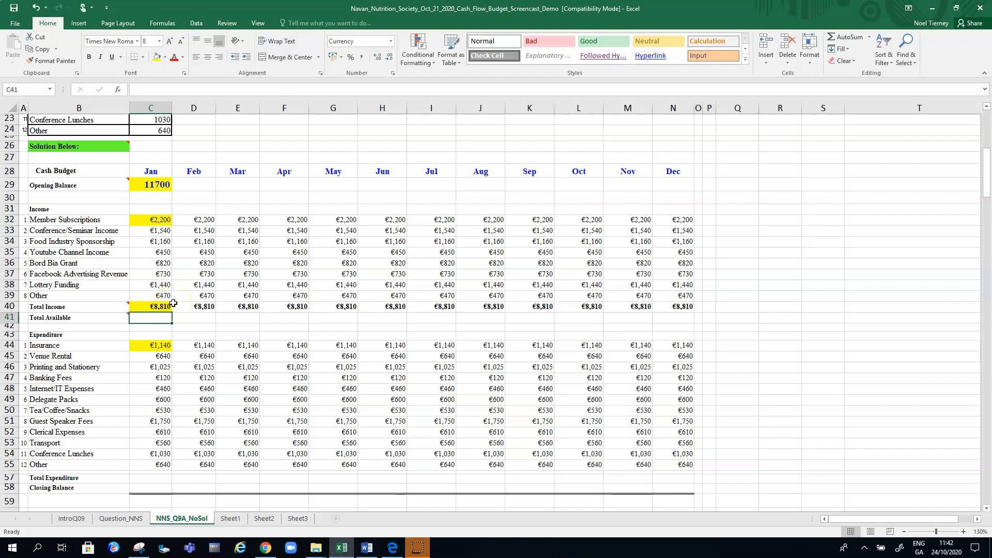
pyautogui.write('=')
pyautogui.click(153, 186)
pyautogui.write('+')
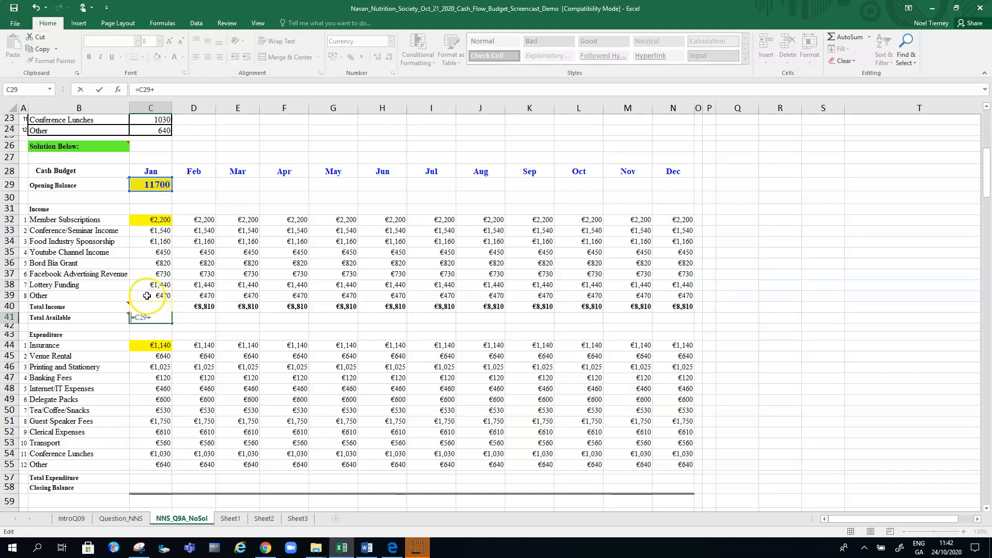
pyautogui.click(163, 91)
pyautogui.write('c4')
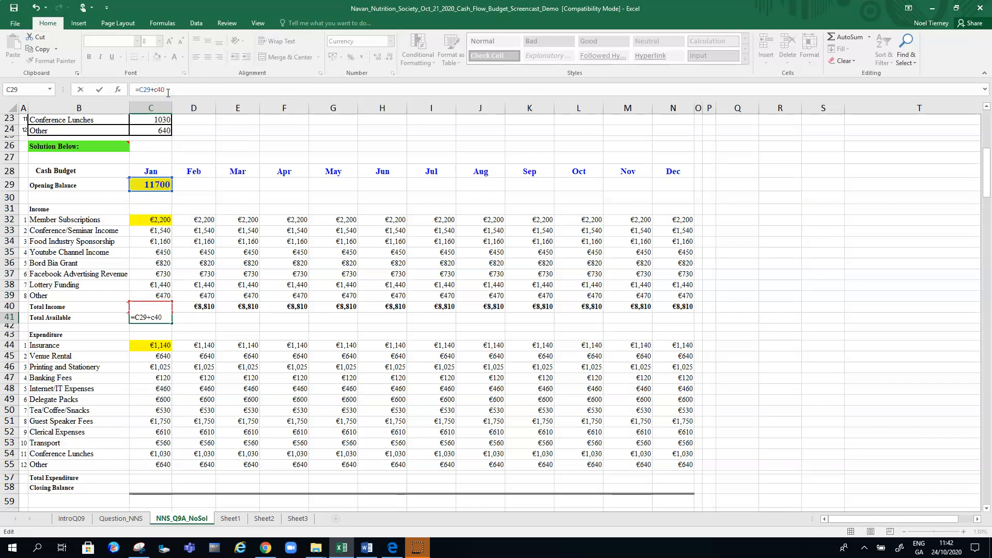
pyautogui.write('0')
pyautogui.press('Return')
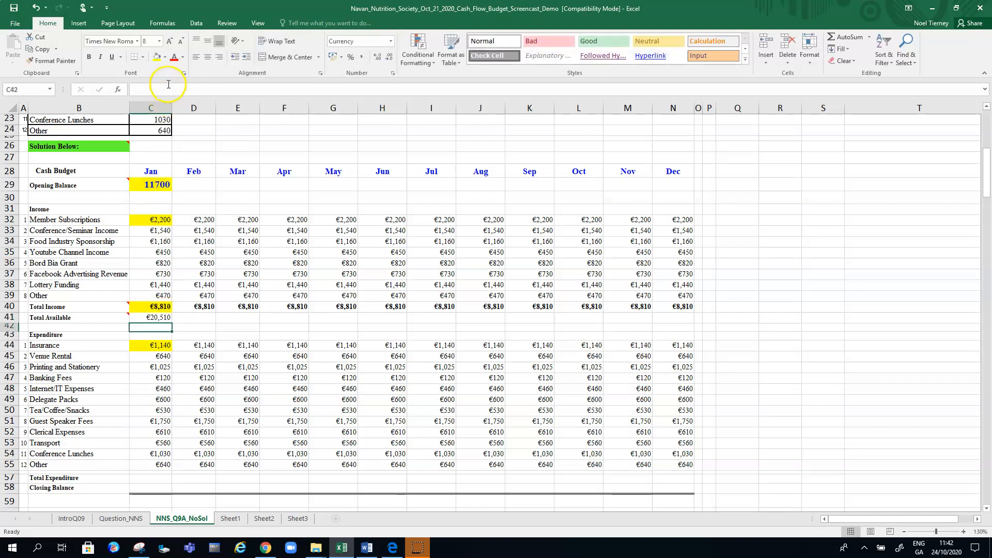
# Make January's Total Available in C41 bold and fill it across to December in N41, checking February's copied formula
pyautogui.click(154, 317)
pyautogui.click(90, 56)
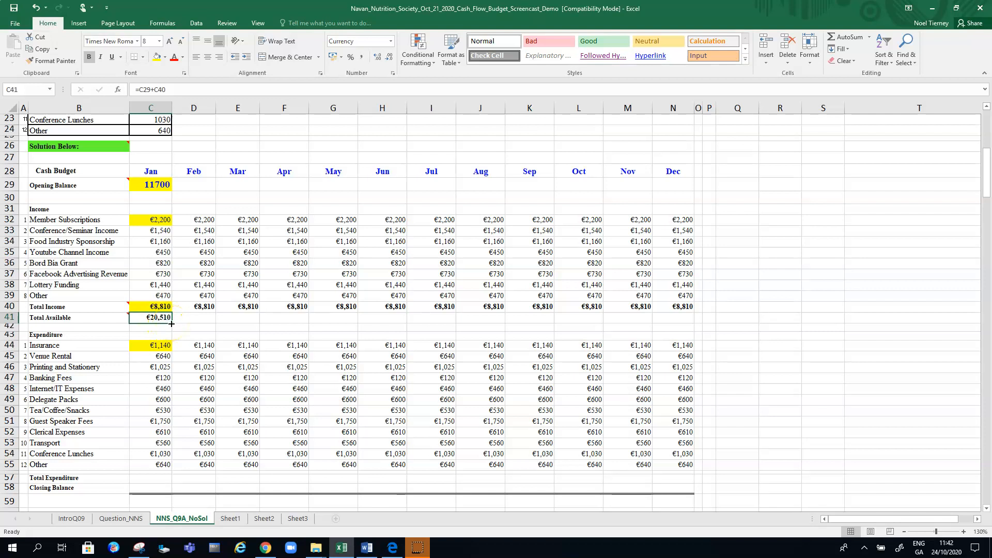
pyautogui.moveTo(171, 323); pyautogui.dragTo(675, 321)
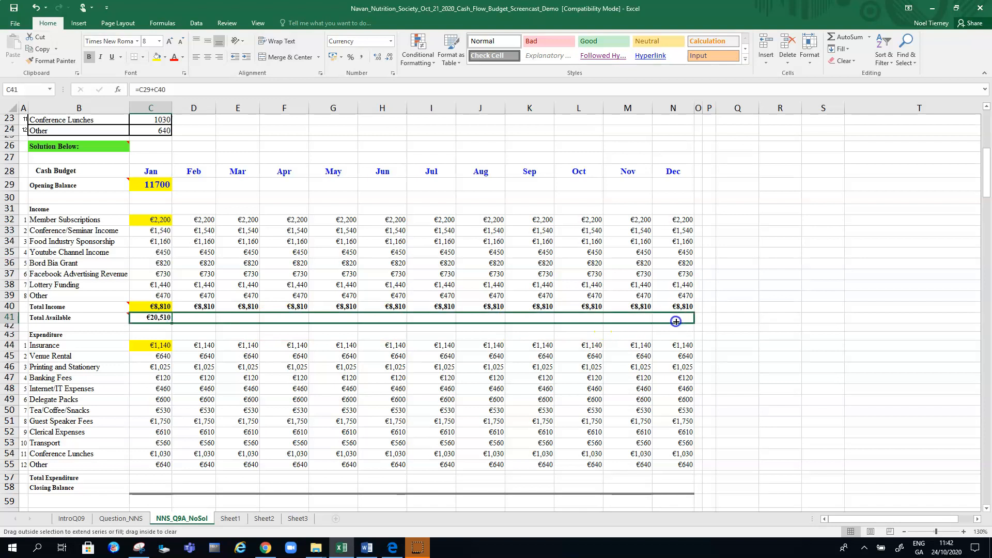
pyautogui.moveTo(676, 322); pyautogui.dragTo(675, 321)
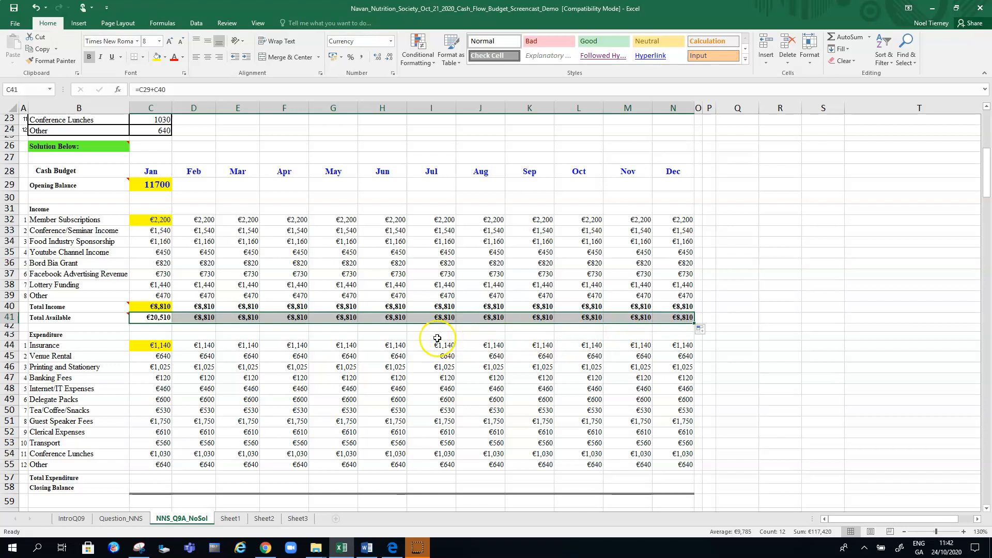
pyautogui.click(204, 317)
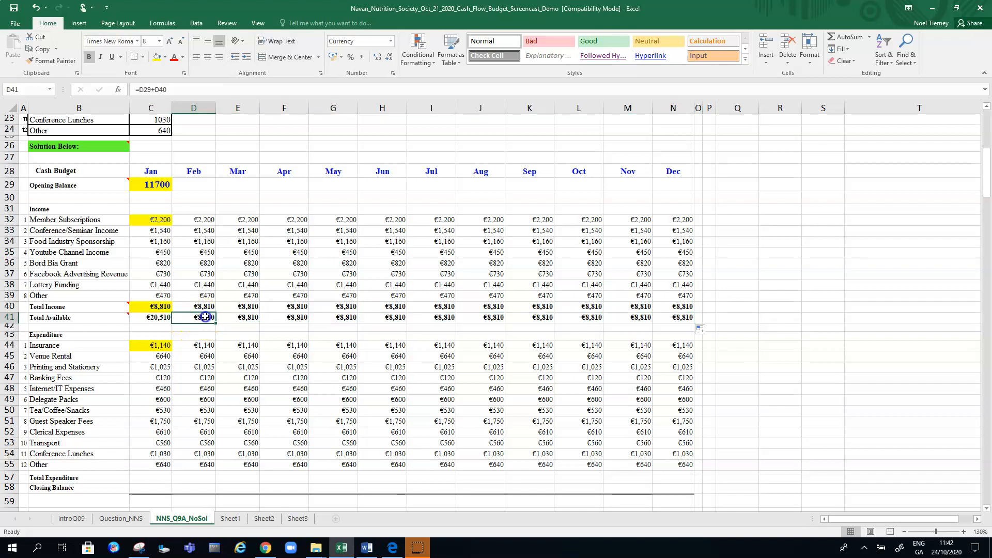
pyautogui.click(206, 183)
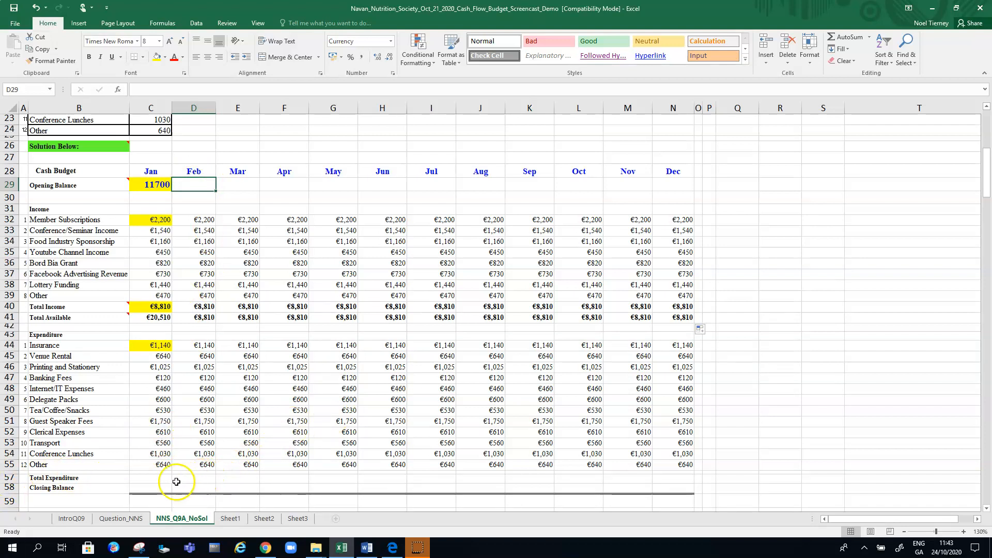
# Total January's expenditure in C57 with AutoSum, correcting the summed range so the formula reads =SUM(C44:C55)
pyautogui.click(159, 479)
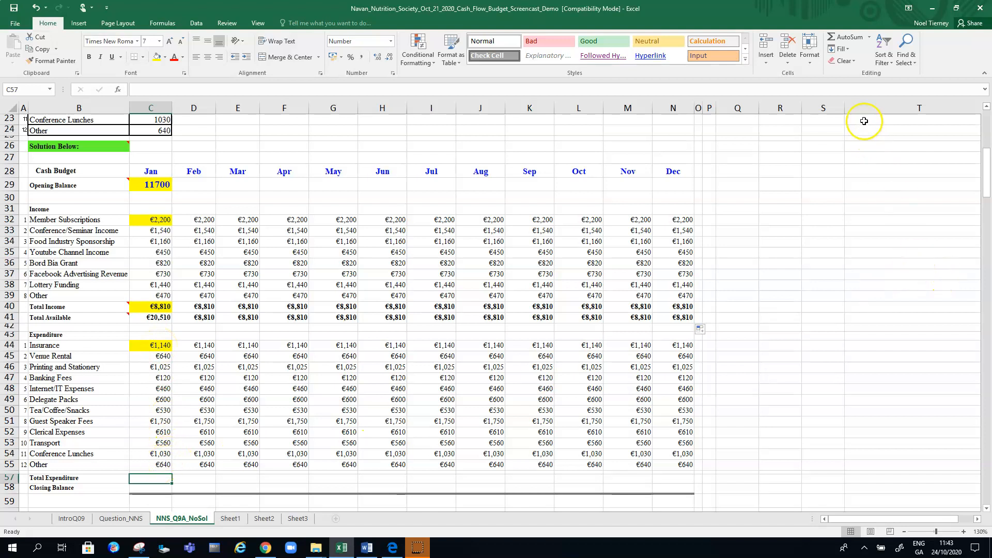
pyautogui.click(870, 42)
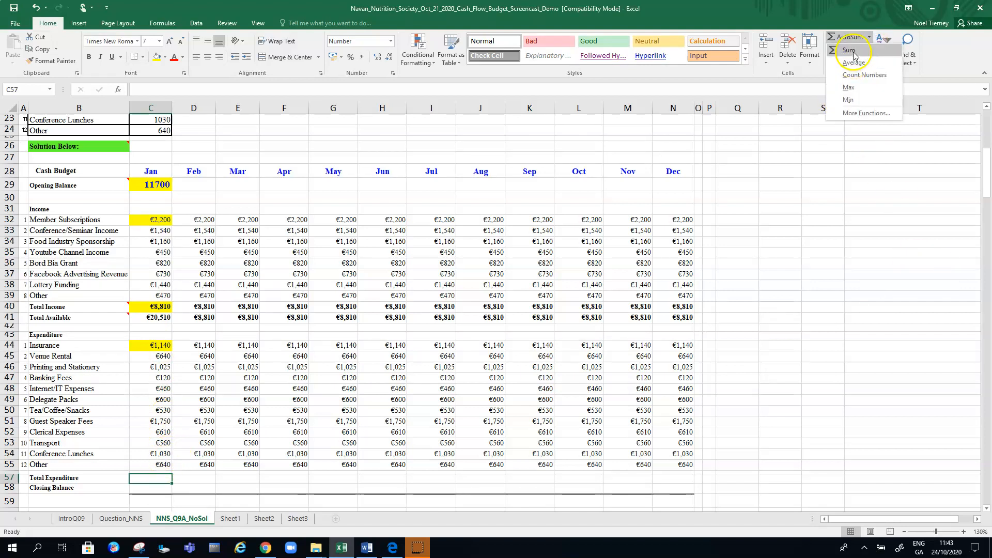
pyautogui.click(853, 53)
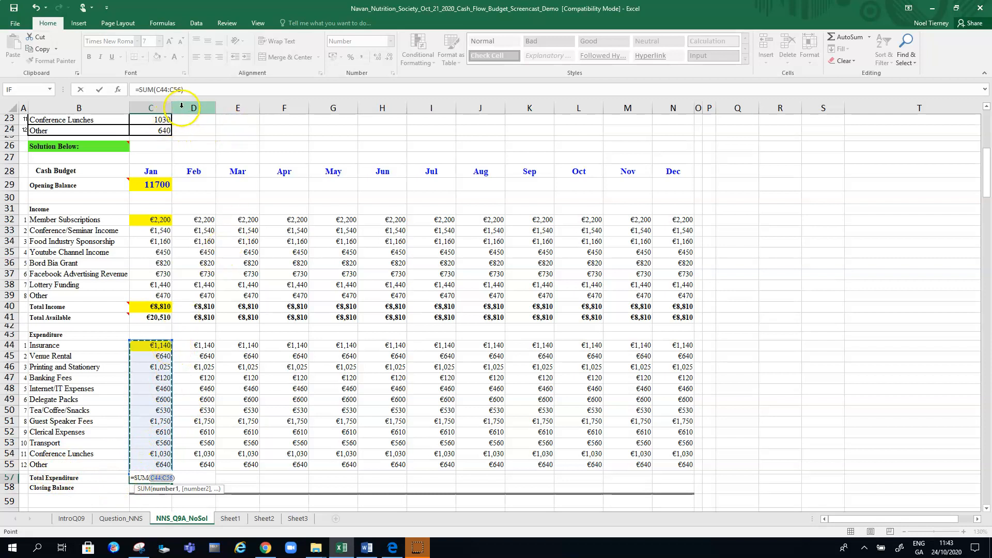
pyautogui.click(157, 90)
pyautogui.moveTo(157, 90); pyautogui.dragTo(179, 89)
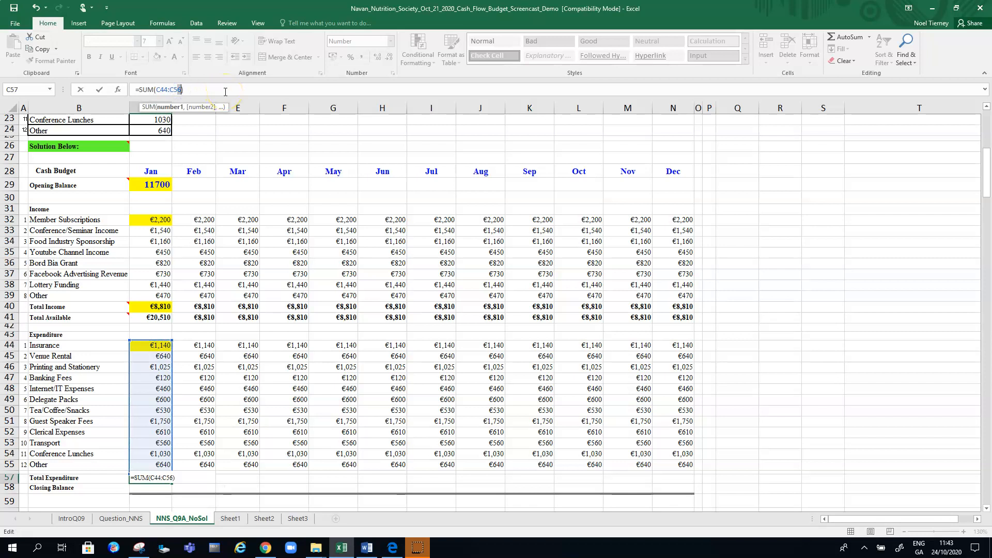
pyautogui.press('BackSpace')
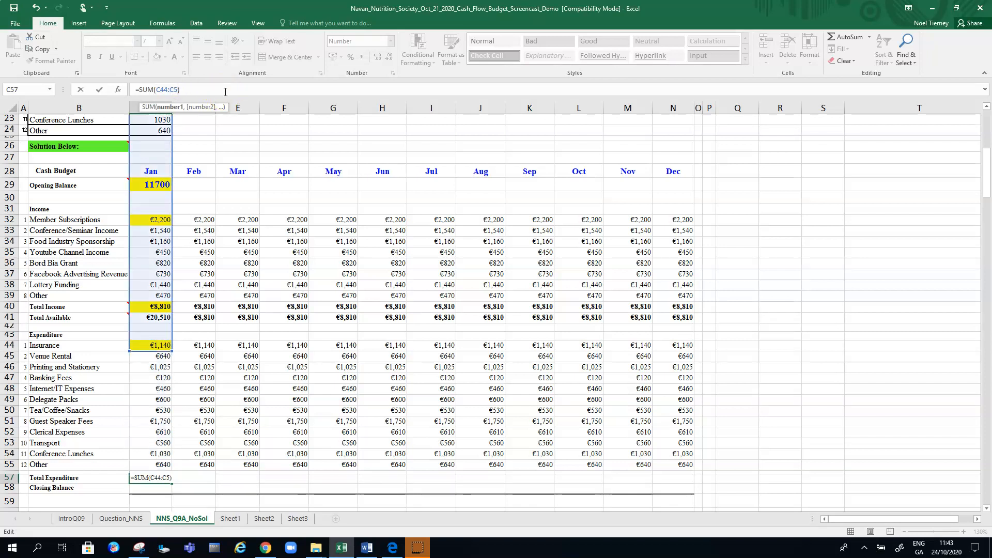
pyautogui.write('5')
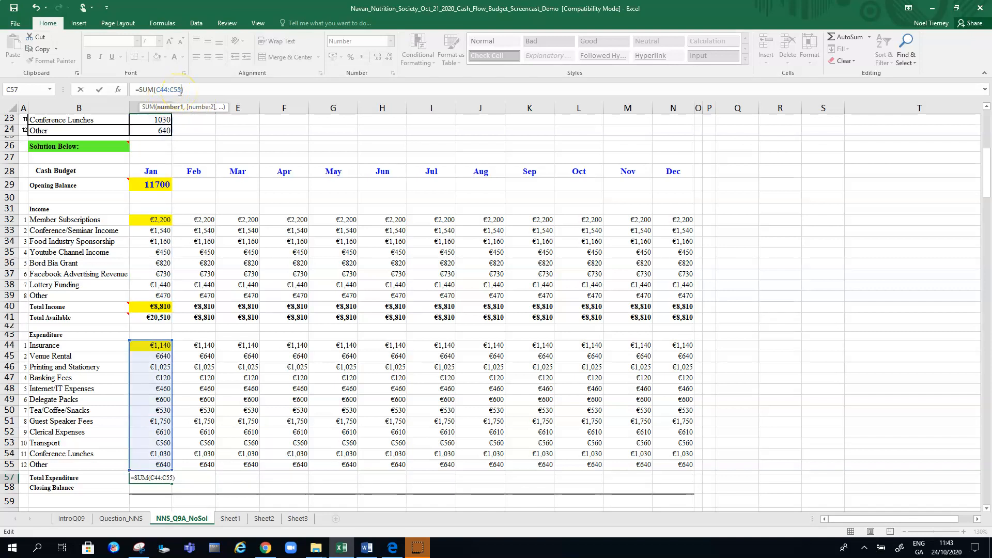
pyautogui.press('Return')
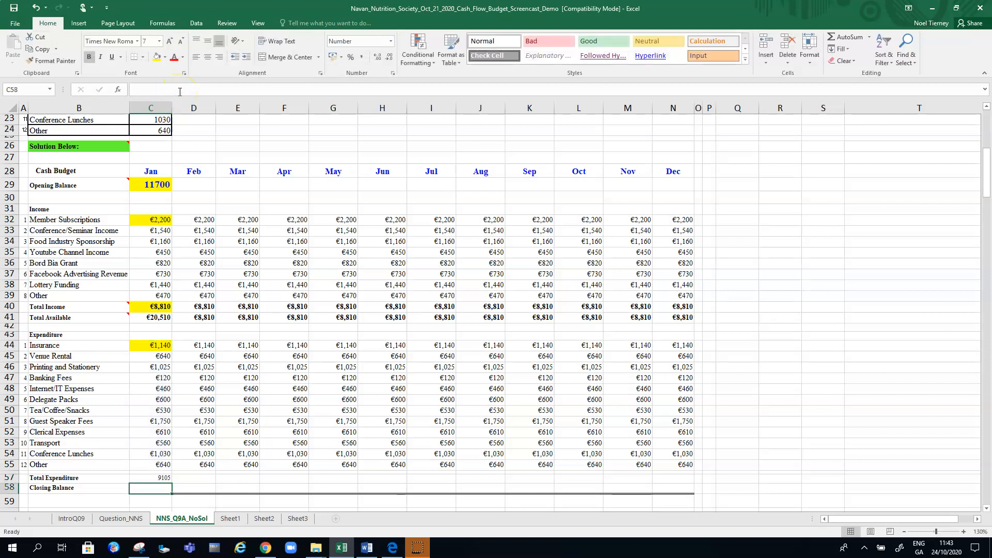
# Make Total Expenditure in C57 bold and fill it across to December in N57, checking the February and December formulas
pyautogui.click(162, 479)
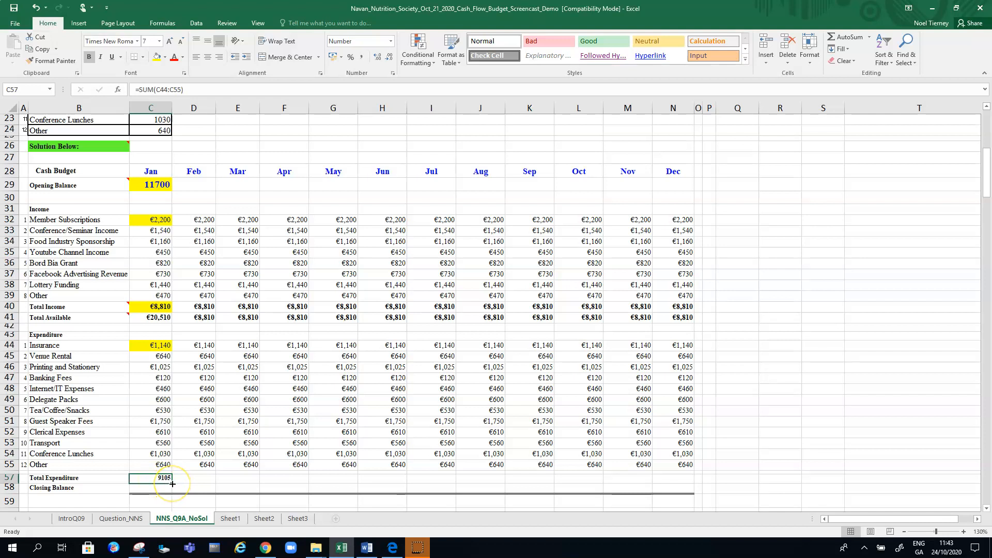
pyautogui.moveTo(172, 483); pyautogui.dragTo(693, 490)
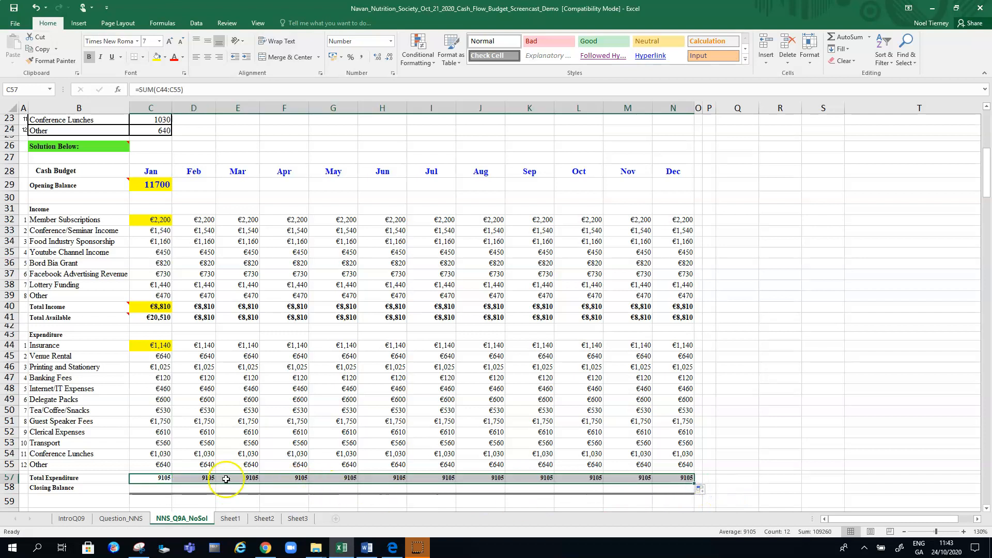
pyautogui.click(207, 479)
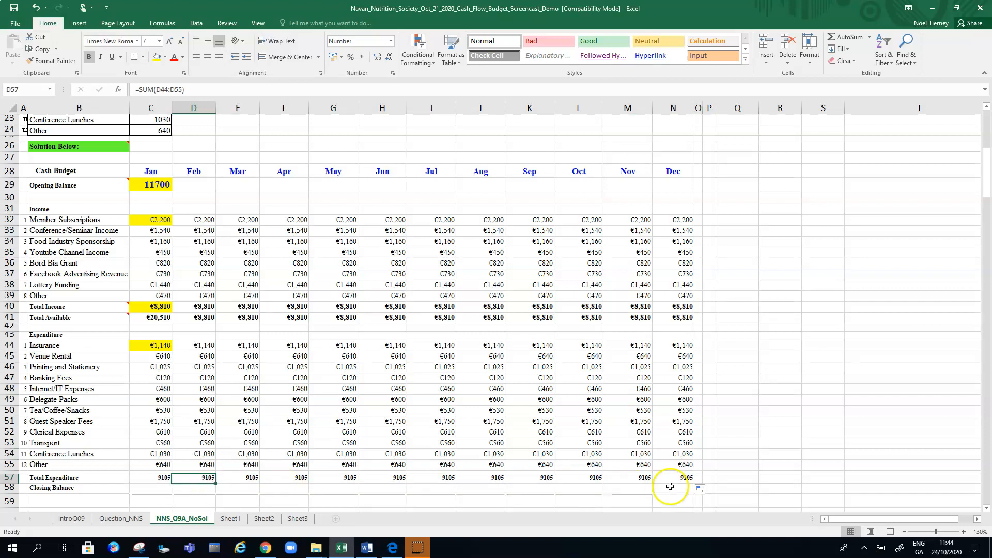
pyautogui.click(684, 477)
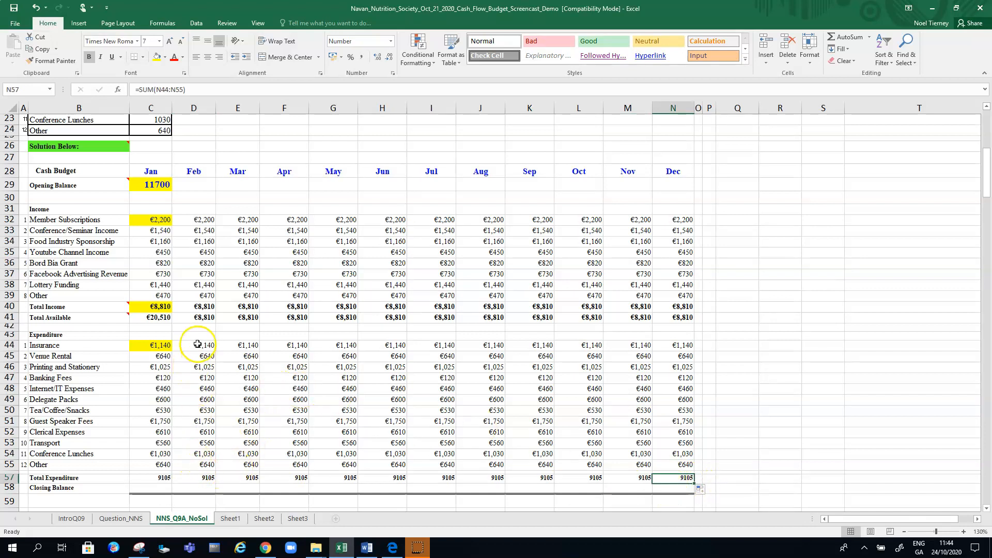
# Highlight January's Total Expenditure cell C57 in yellow
pyautogui.click(985, 510)
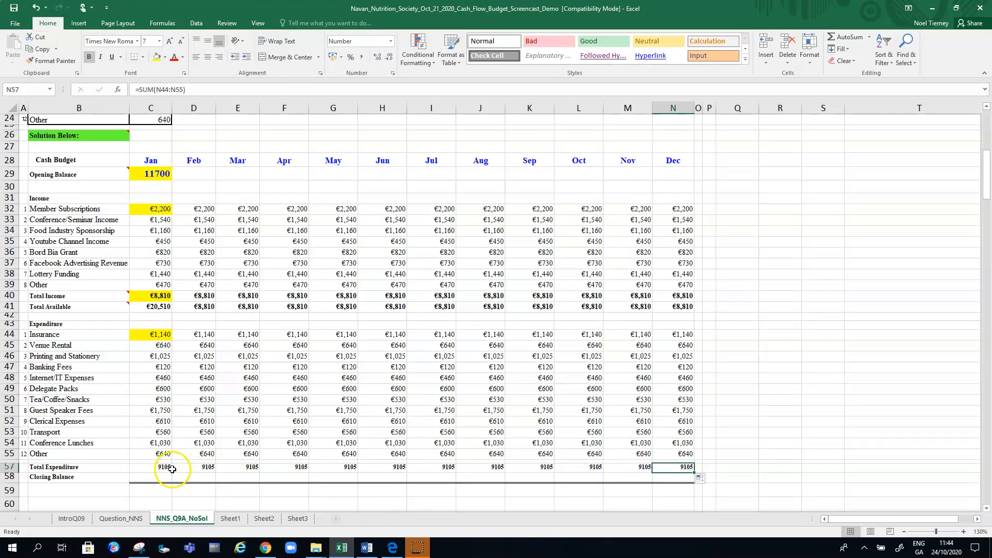
pyautogui.click(163, 467)
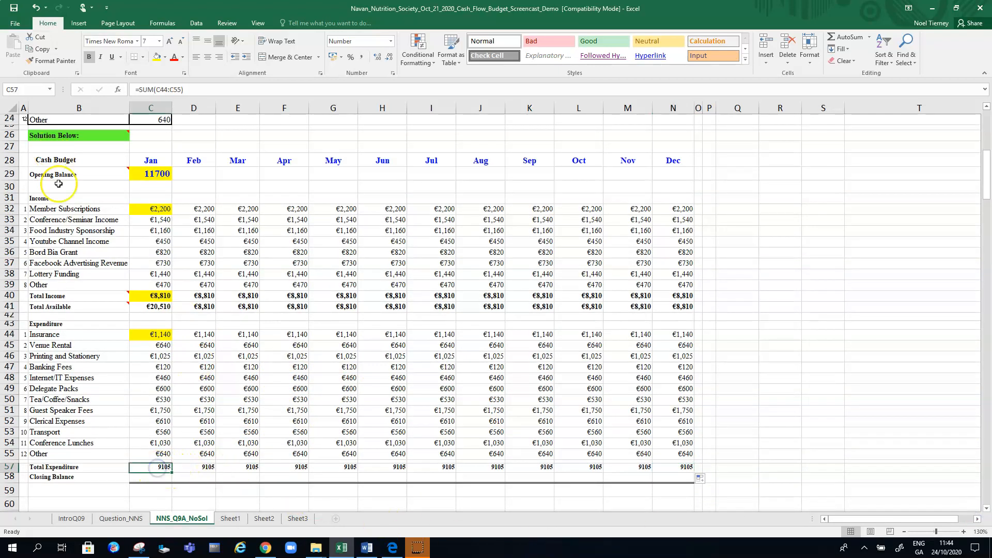
pyautogui.click(156, 57)
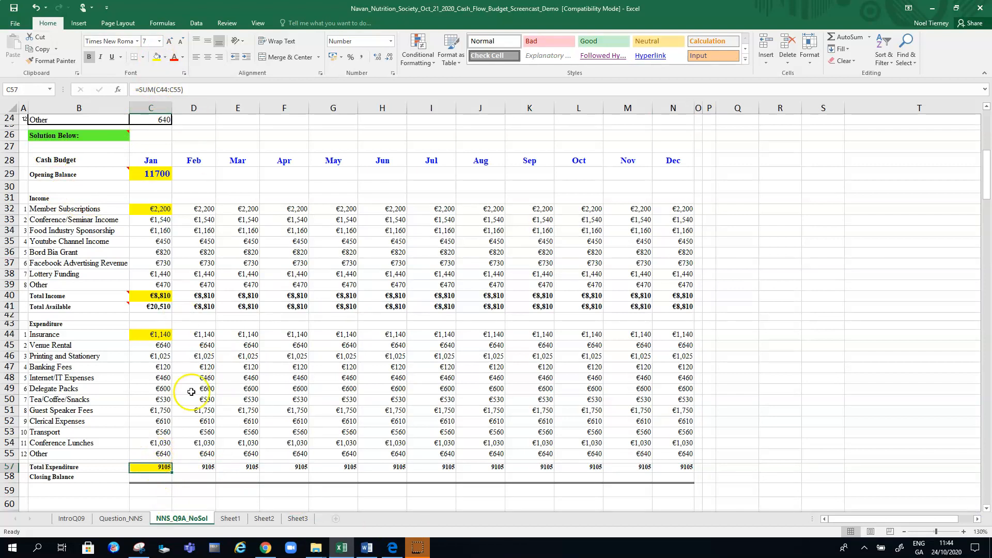
# Add a bottom border under the Other rows of income (C39:N39) and expenditure (C55:N55), above their totals
pyautogui.moveTo(155, 284); pyautogui.dragTo(682, 288)
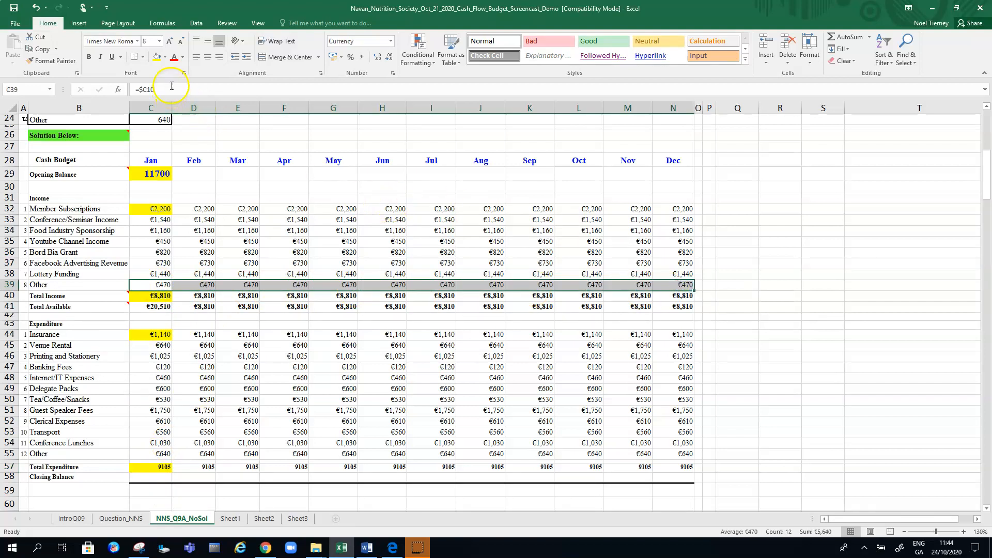
pyautogui.click(134, 58)
pyautogui.click(289, 356)
pyautogui.moveTo(153, 449); pyautogui.dragTo(663, 452)
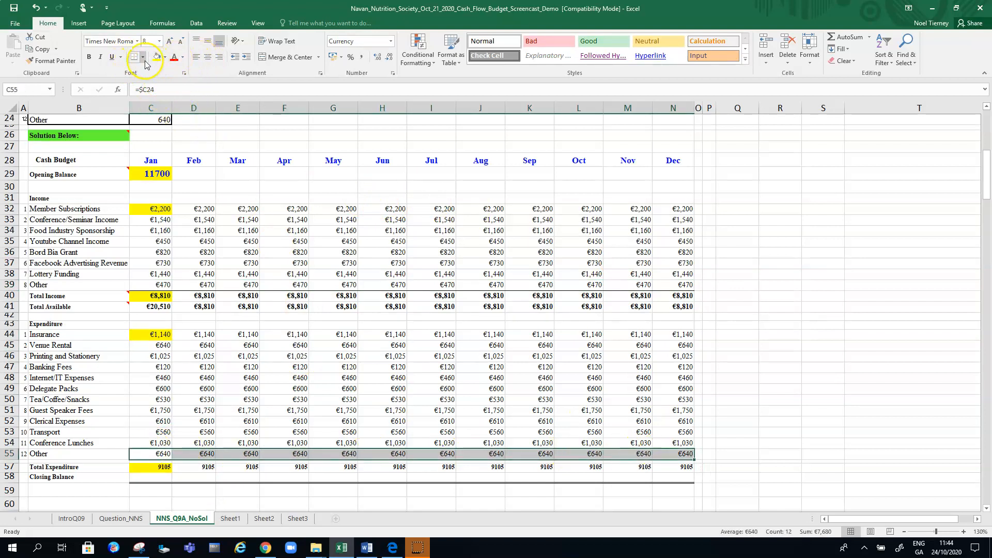
pyautogui.click(238, 356)
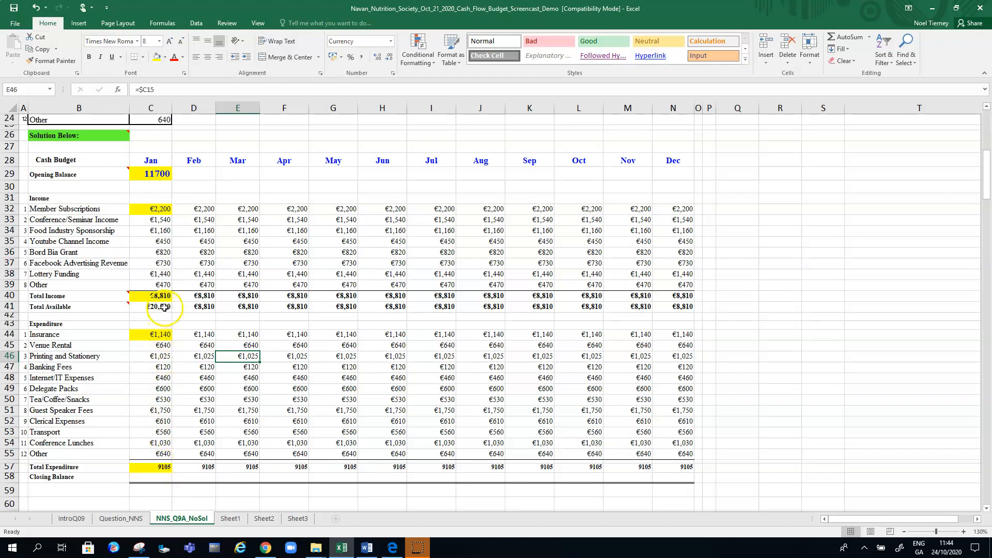
# Calculate January's Closing Balance in C58 as Total Available minus Total Expenditure with the formula =C41-C57
pyautogui.click(156, 479)
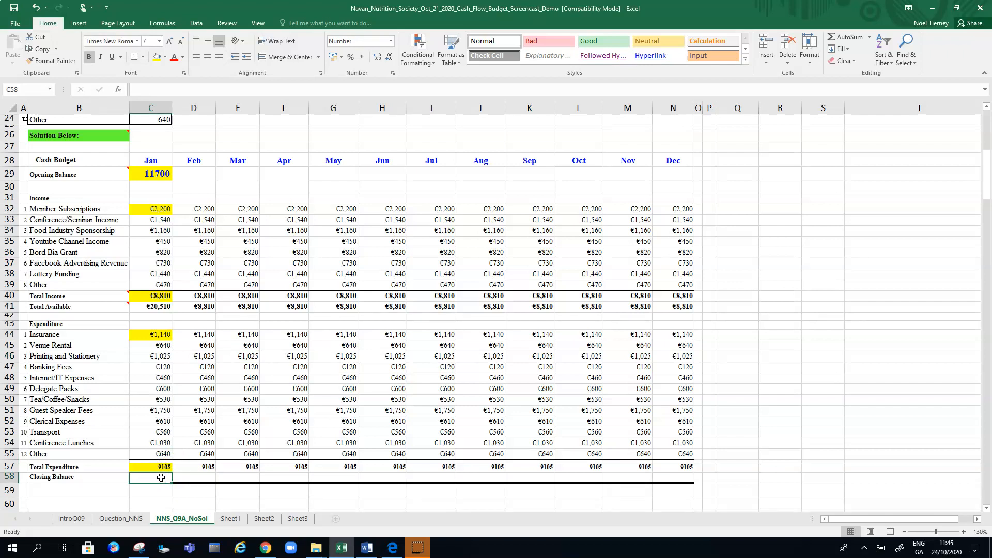
pyautogui.write('=')
pyautogui.click(150, 308)
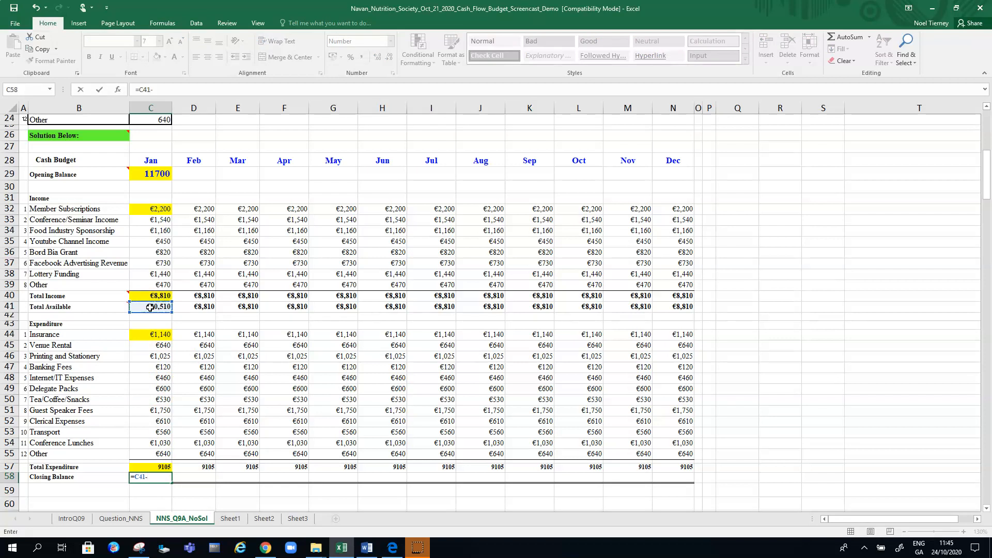
pyautogui.write('-')
pyautogui.click(150, 467)
pyautogui.press('Return')
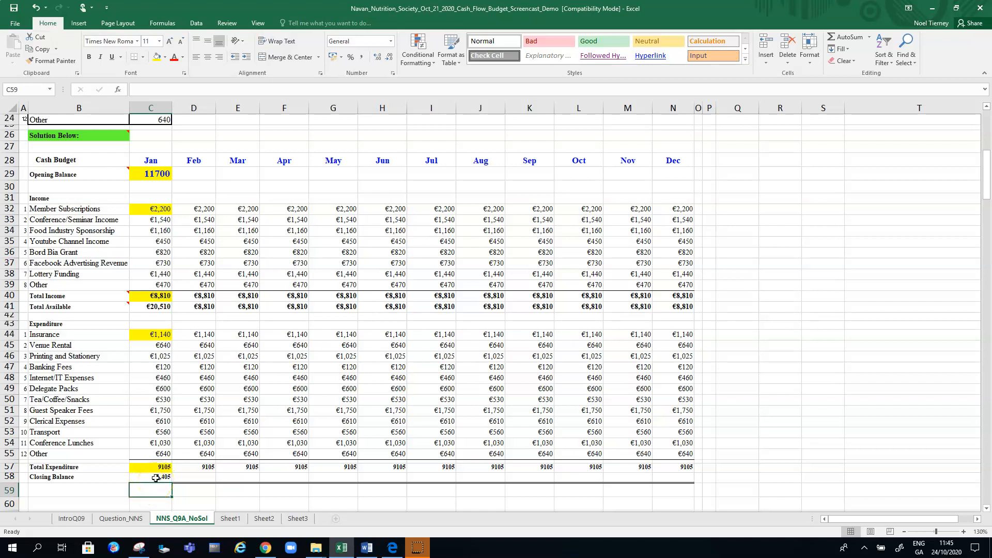
# Link February's Opening Balance in D29 to January's Closing Balance with =C58 and check the formula
pyautogui.click(199, 173)
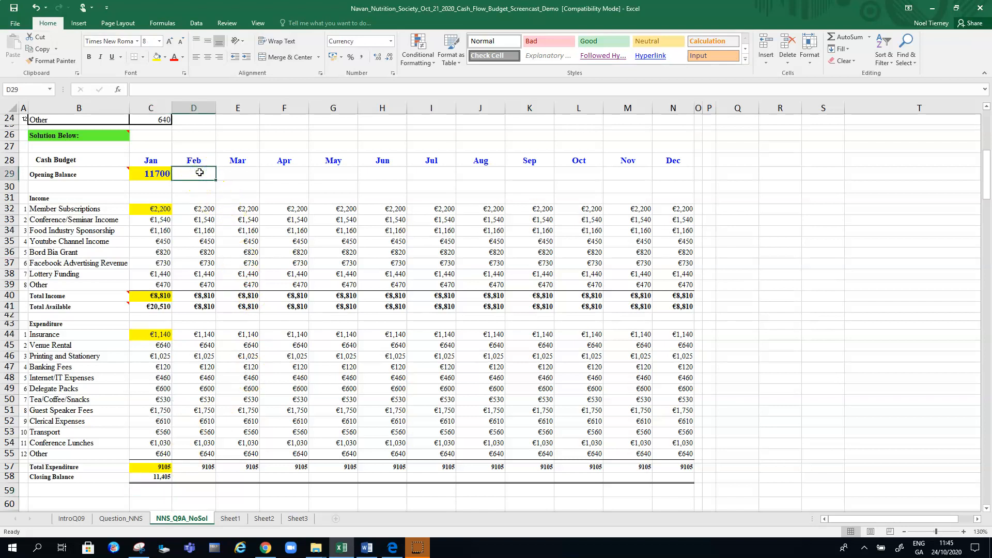
pyautogui.write('=')
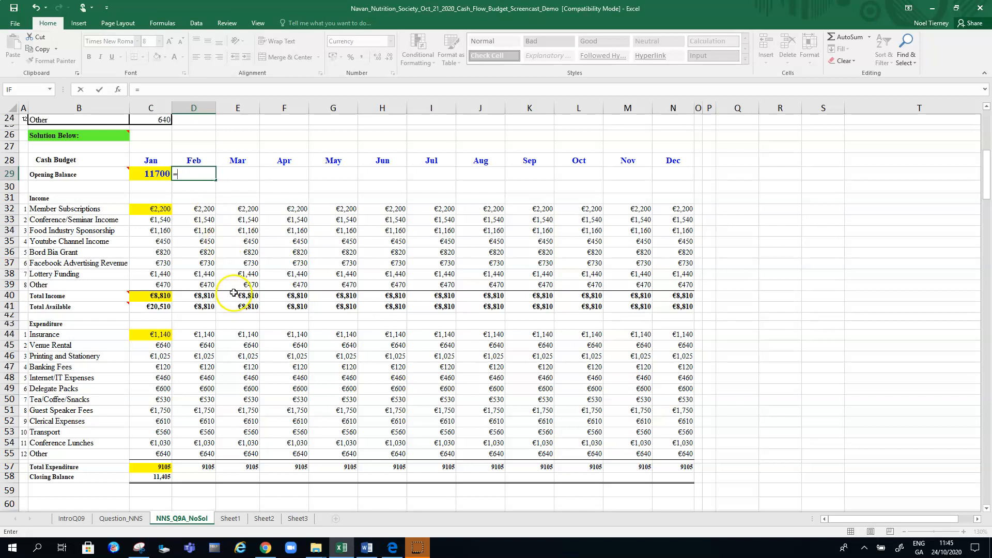
pyautogui.click(155, 477)
pyautogui.press('Return')
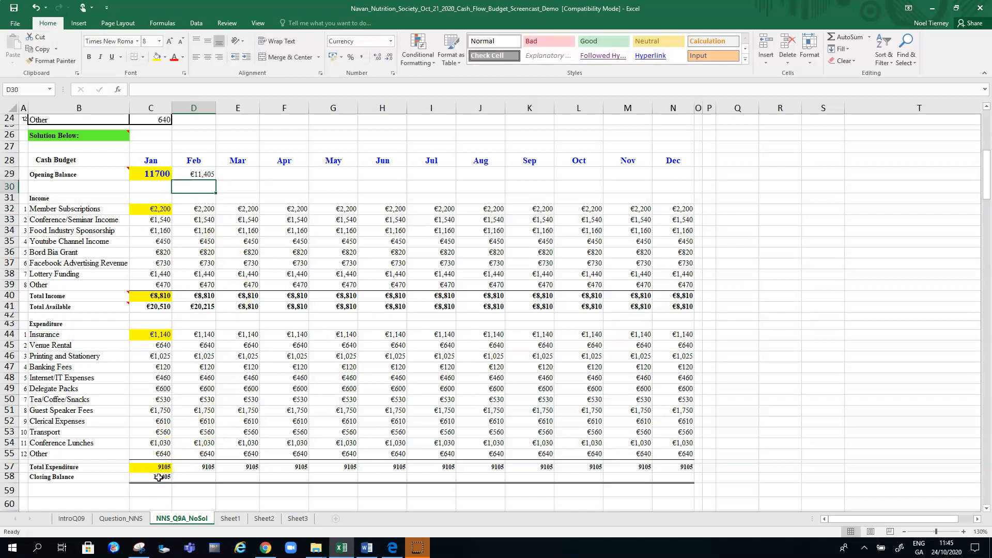
pyautogui.click(201, 173)
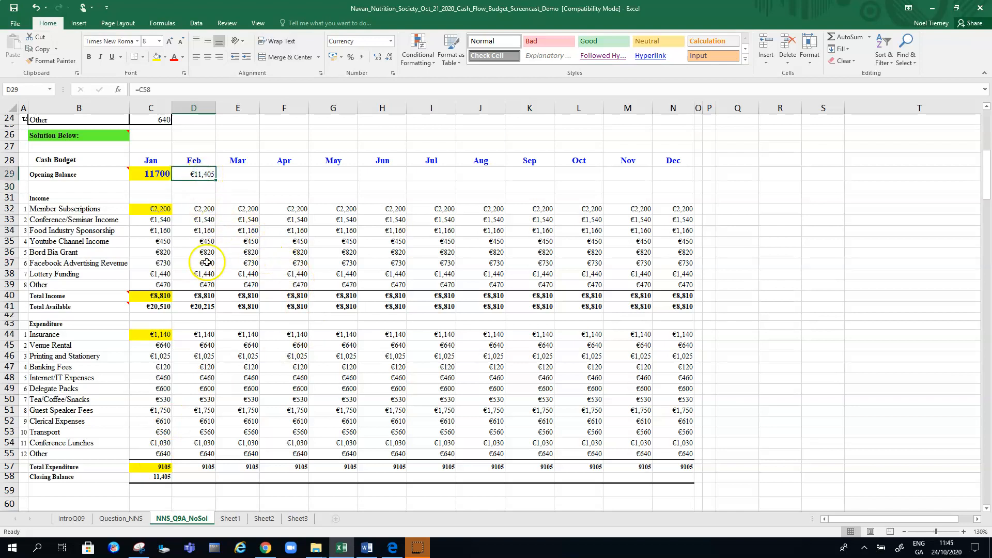
pyautogui.moveTo(26, 307)
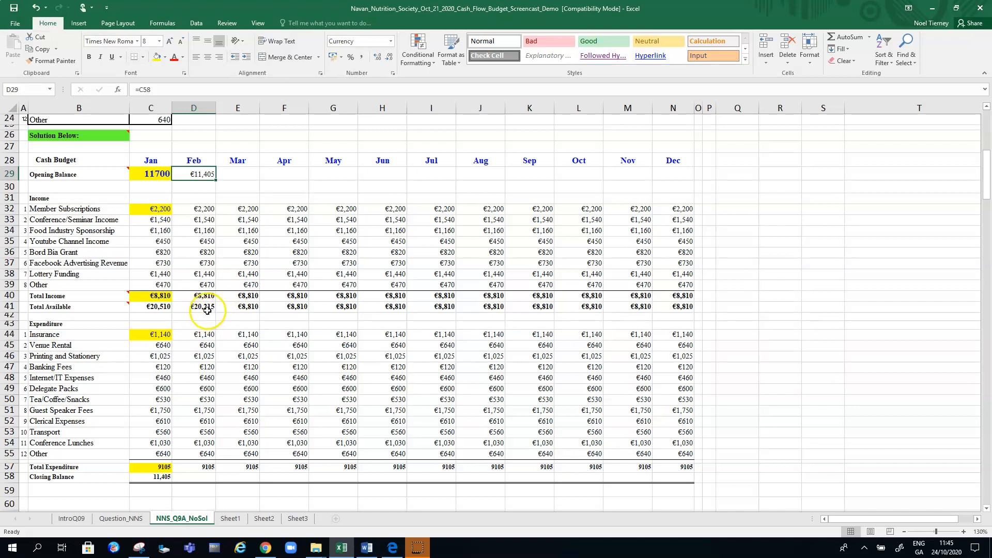
# Fill February's Opening Balance formula from D29 across to December in N29, checking the February and March formulas
pyautogui.moveTo(218, 181); pyautogui.dragTo(676, 182)
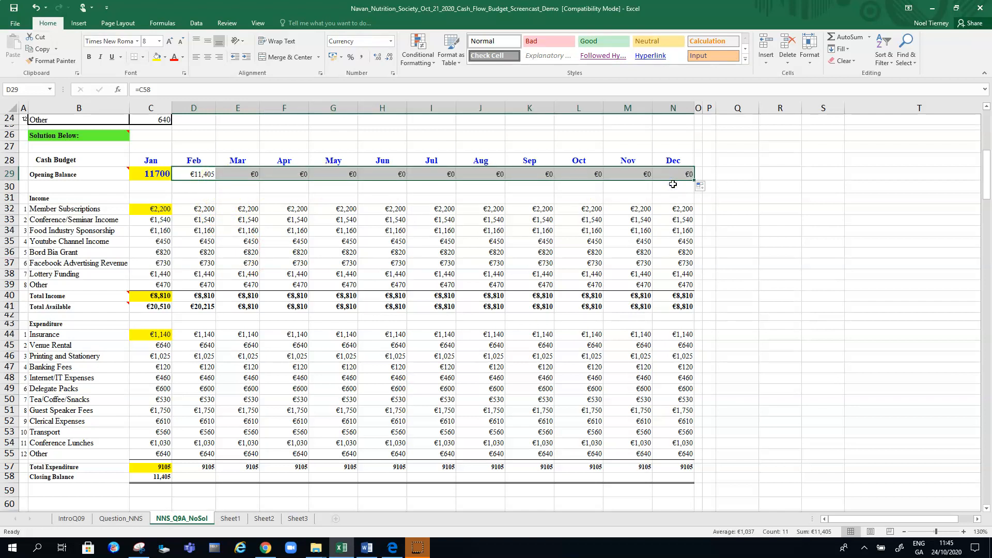
pyautogui.click(205, 175)
pyautogui.click(246, 173)
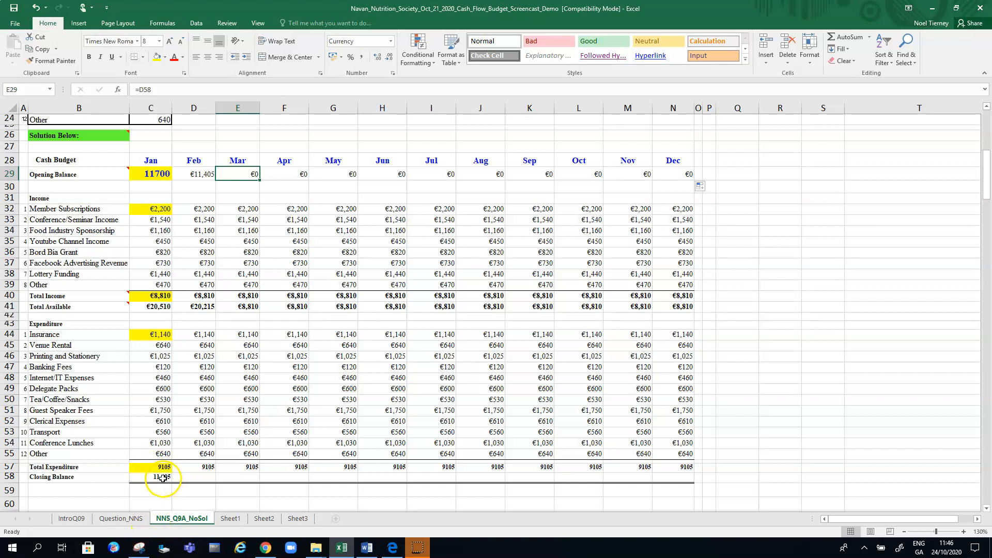
# Fill January's Closing Balance formula from C58 across to December in N58
pyautogui.click(193, 477)
pyautogui.click(145, 476)
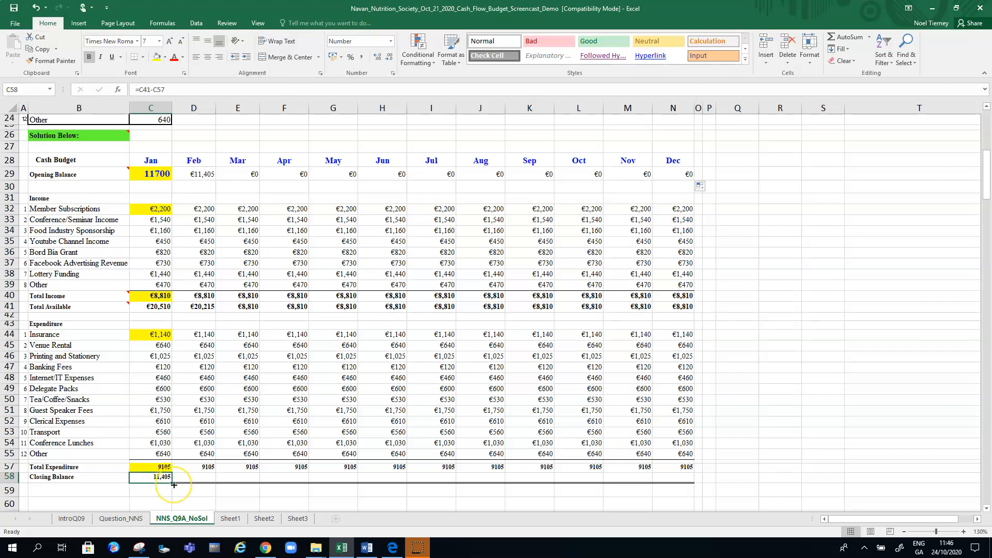
pyautogui.moveTo(172, 482); pyautogui.dragTo(637, 481)
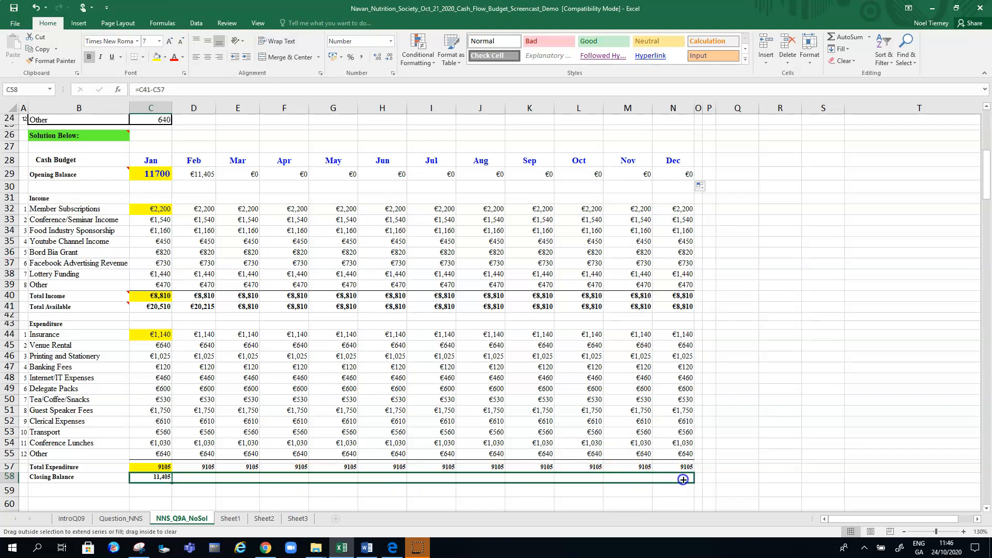
pyautogui.moveTo(683, 479); pyautogui.dragTo(684, 479)
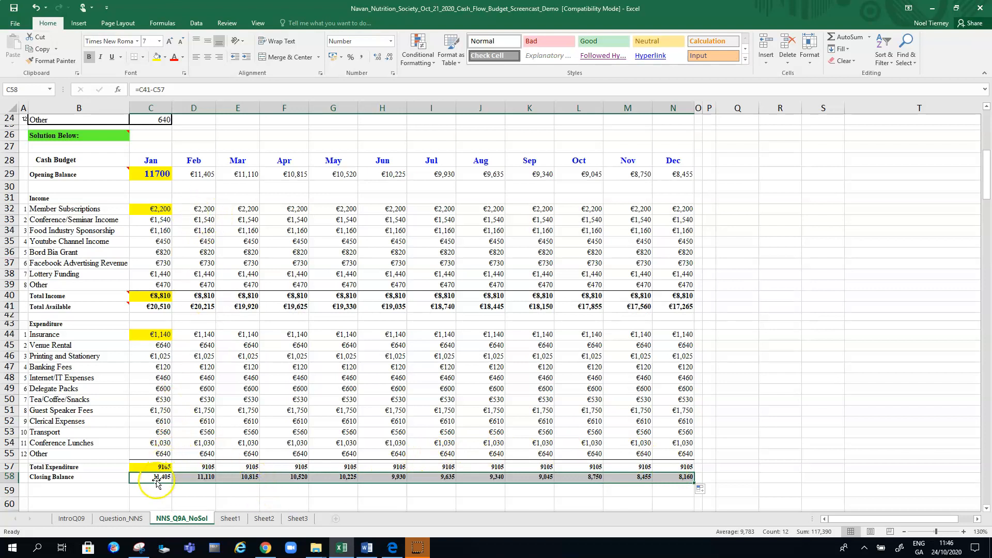
pyautogui.moveTo(157, 474); pyautogui.dragTo(158, 466)
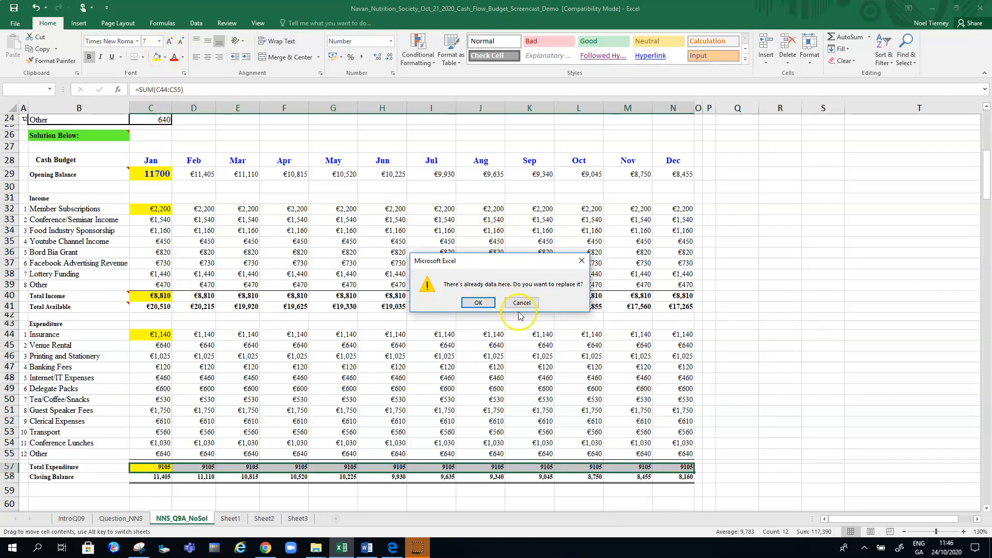
pyautogui.click(533, 304)
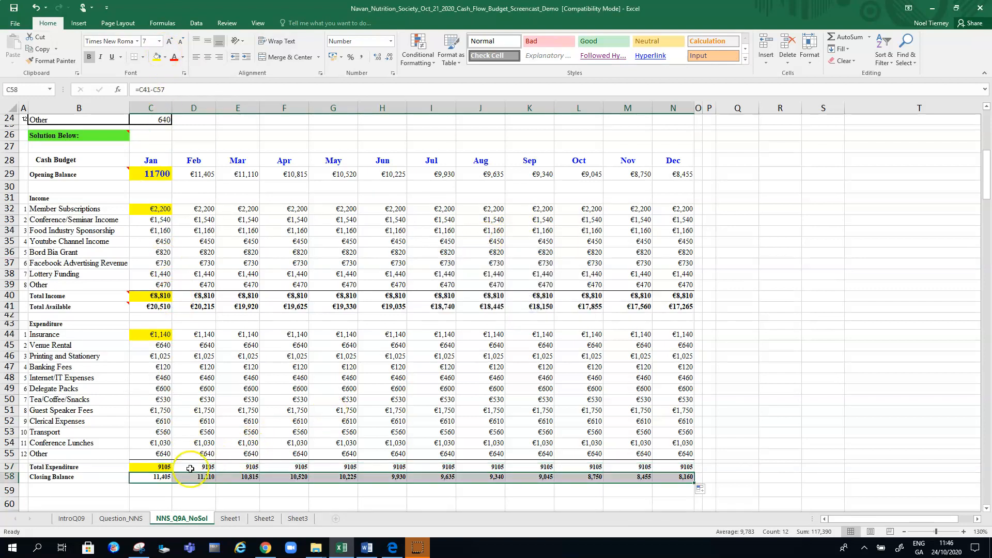
# Shade January's Closing Balance C58 and February's Opening Balance D29 in the same light blue
pyautogui.click(157, 477)
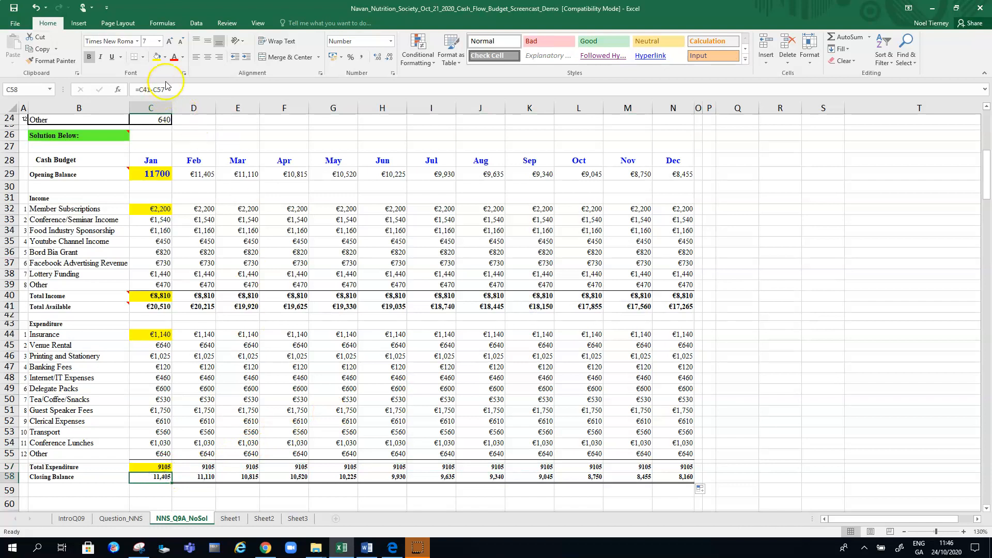
pyautogui.click(166, 57)
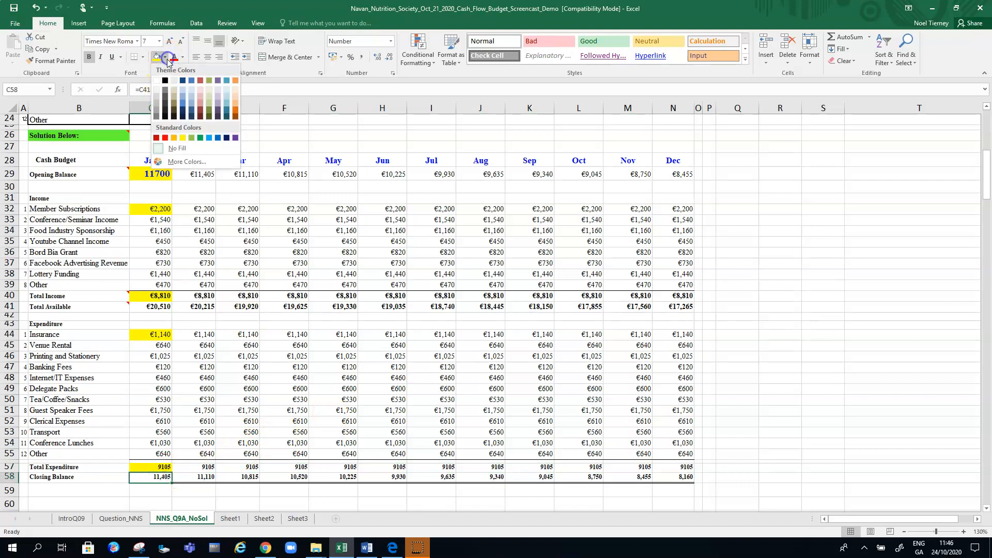
pyautogui.click(225, 103)
pyautogui.click(205, 177)
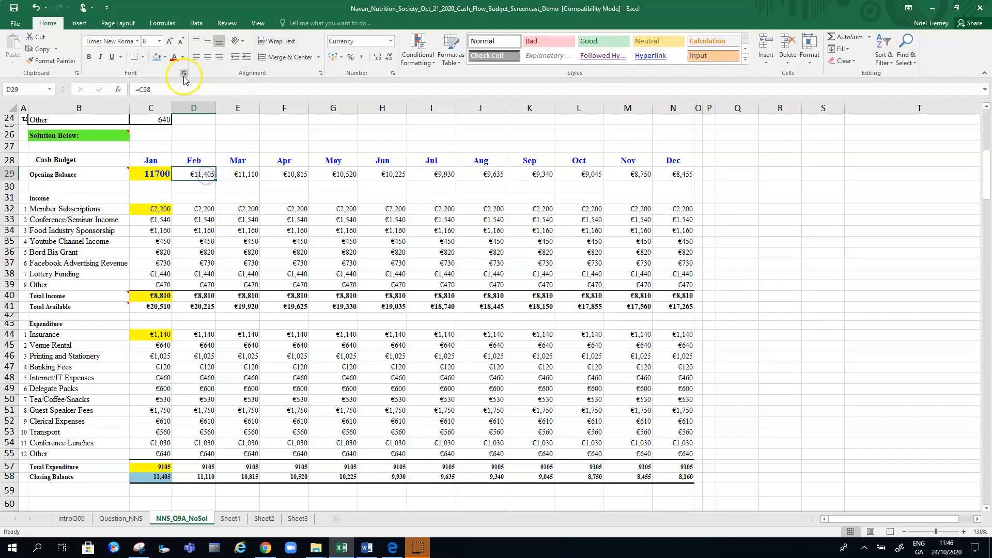
pyautogui.click(157, 57)
# Shade February's Closing Balance D58 and March's Opening Balance E29 in the same light orange
pyautogui.click(200, 478)
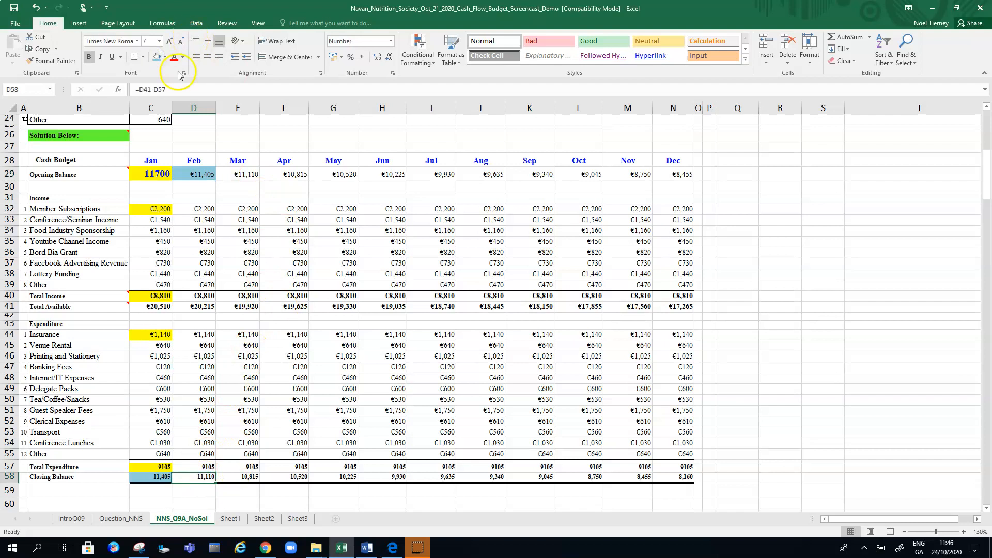
pyautogui.click(165, 58)
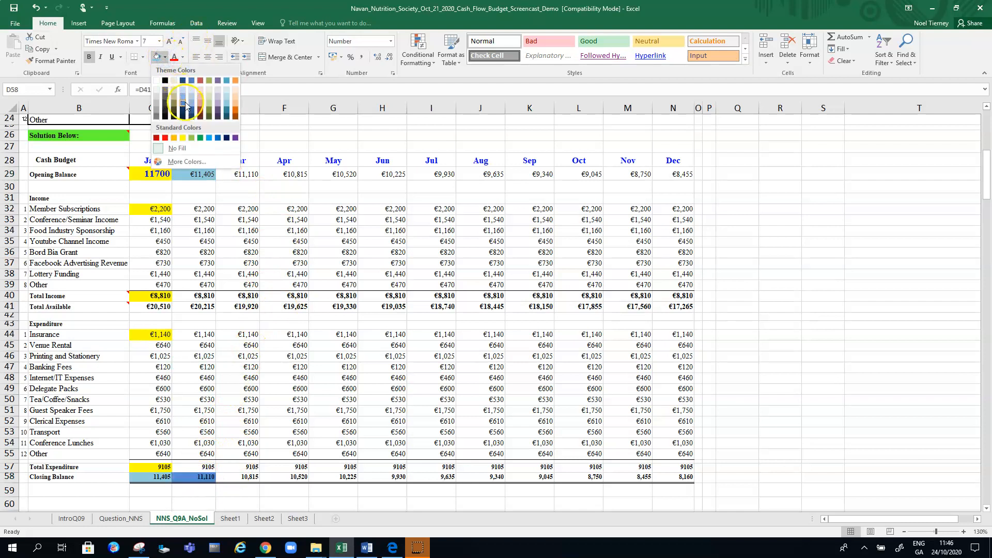
pyautogui.click(235, 97)
pyautogui.click(246, 175)
pyautogui.click(156, 57)
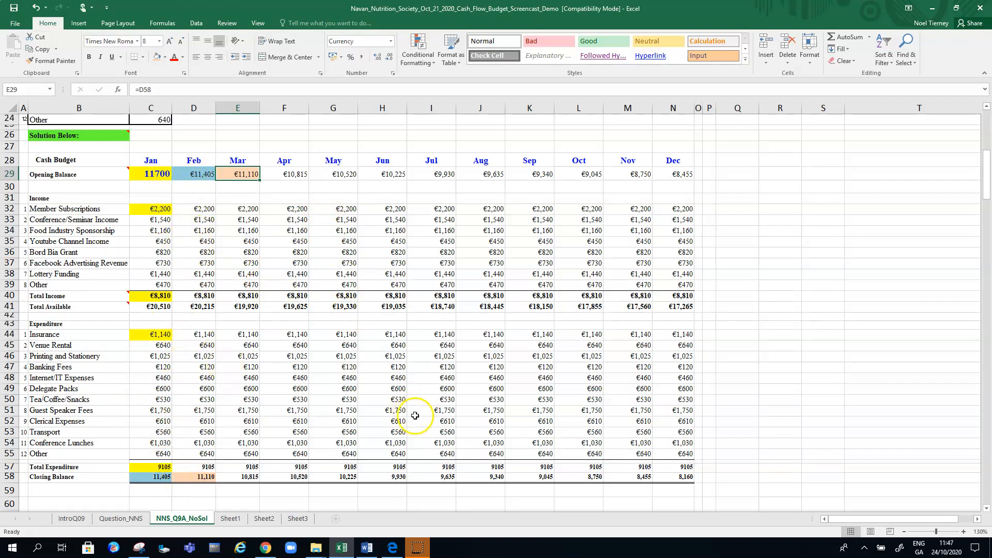
pyautogui.click(749, 197)
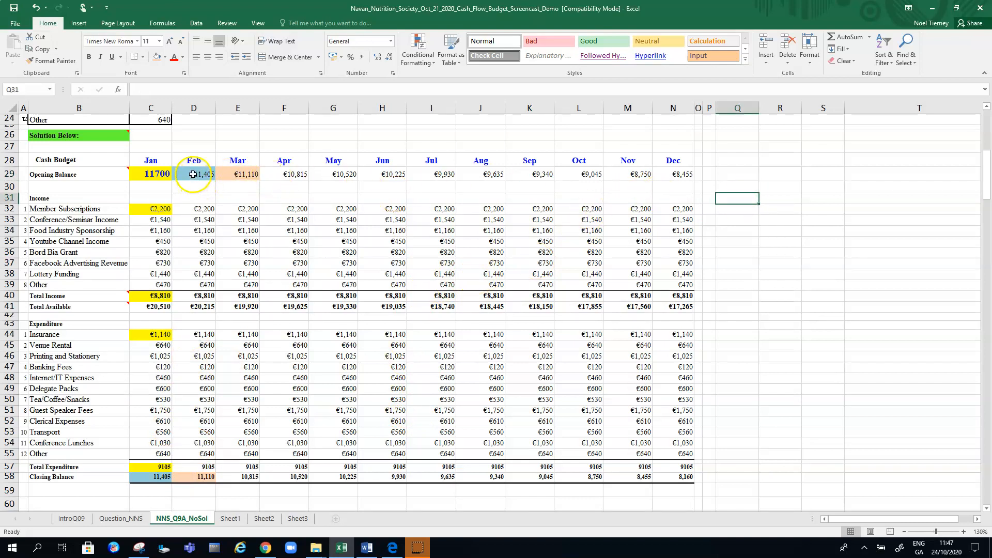
# Undo the blue and orange shading on the opening and closing balance cells
pyautogui.click(36, 8)
pyautogui.click(35, 8)
pyautogui.click(36, 8)
pyautogui.click(36, 8)
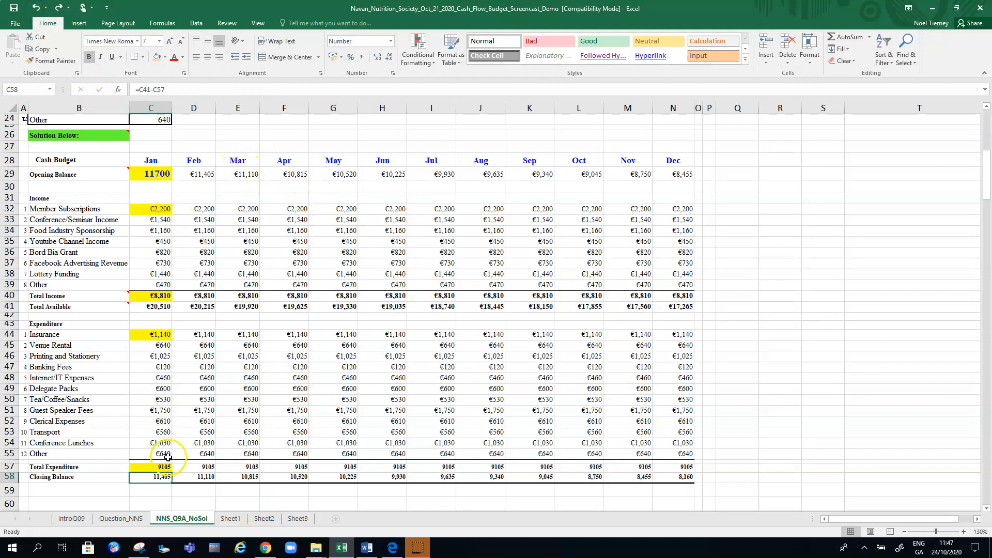
# Highlight January's Closing Balance C58 and February's Opening Balance D29 in yellow
pyautogui.click(164, 61)
pyautogui.click(181, 136)
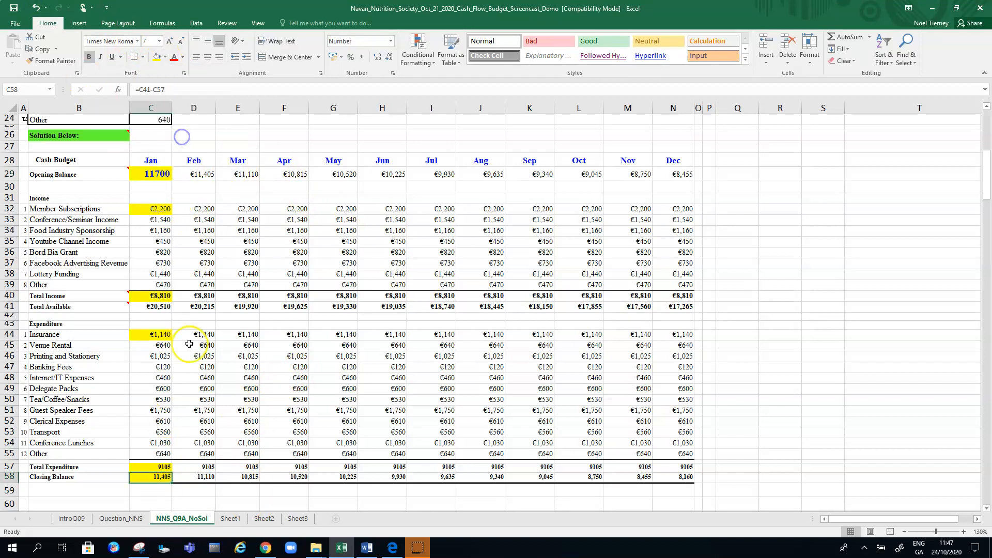
pyautogui.click(205, 175)
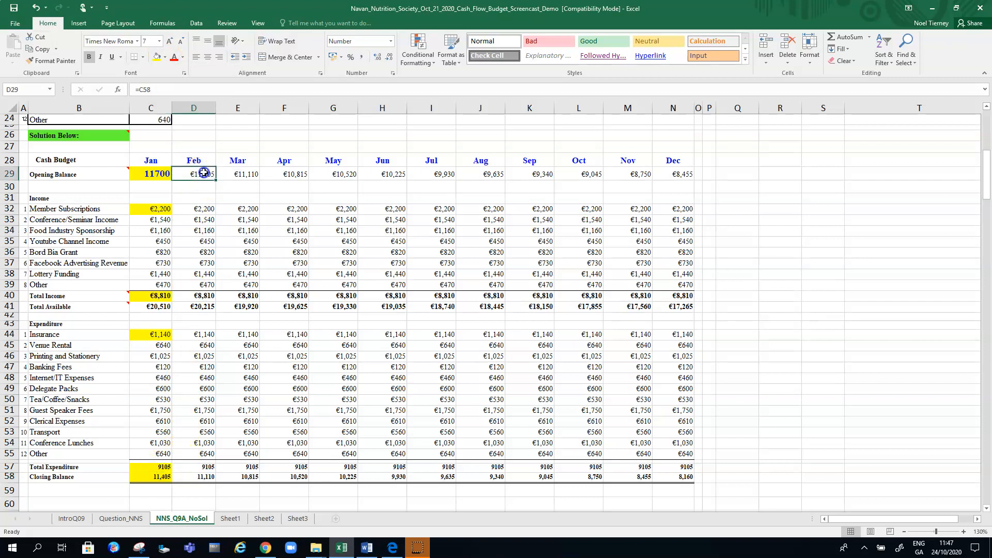
pyautogui.click(155, 57)
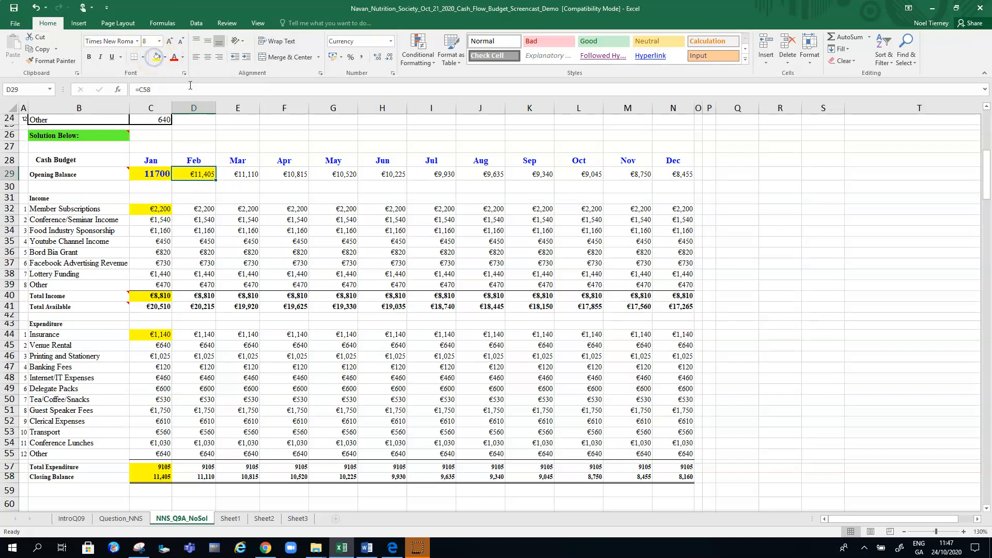
pyautogui.click(328, 222)
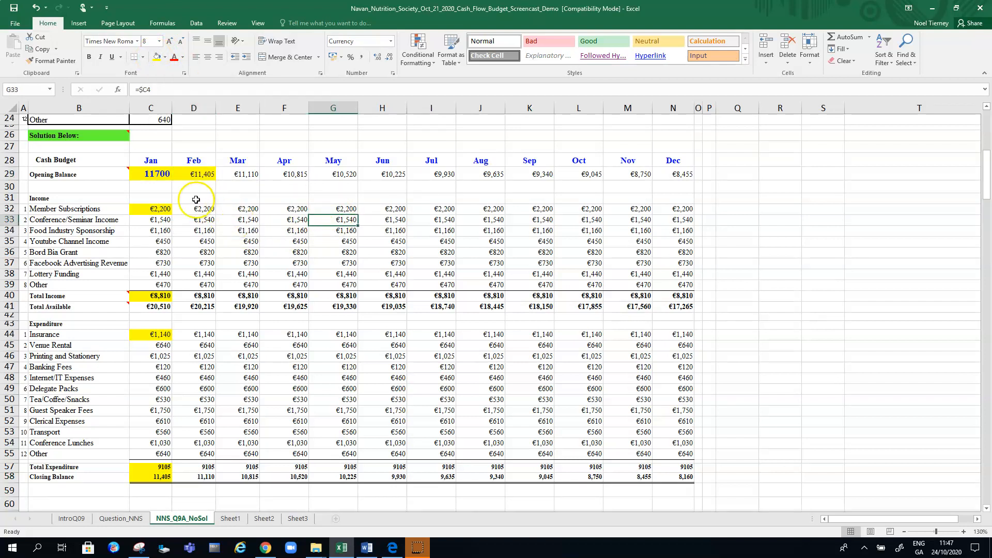